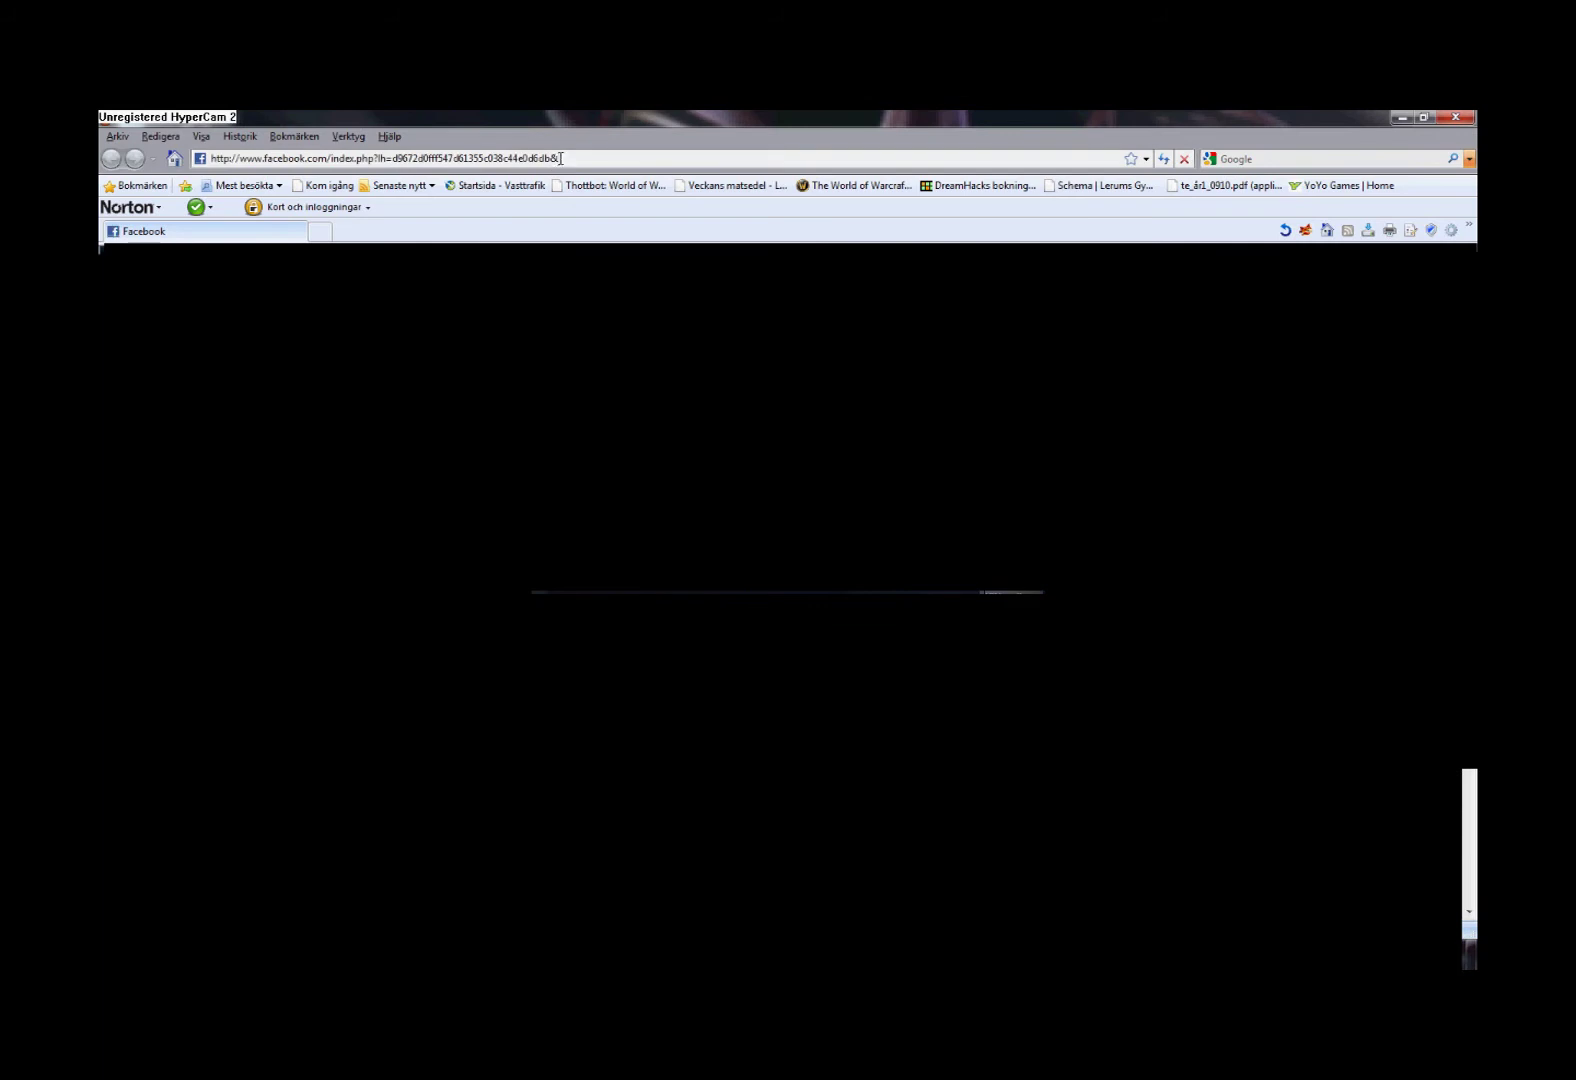
# Load the router's setup address 192.168.1.1 in Firefox
pyautogui.click(561, 158)
pyautogui.write('192.1')
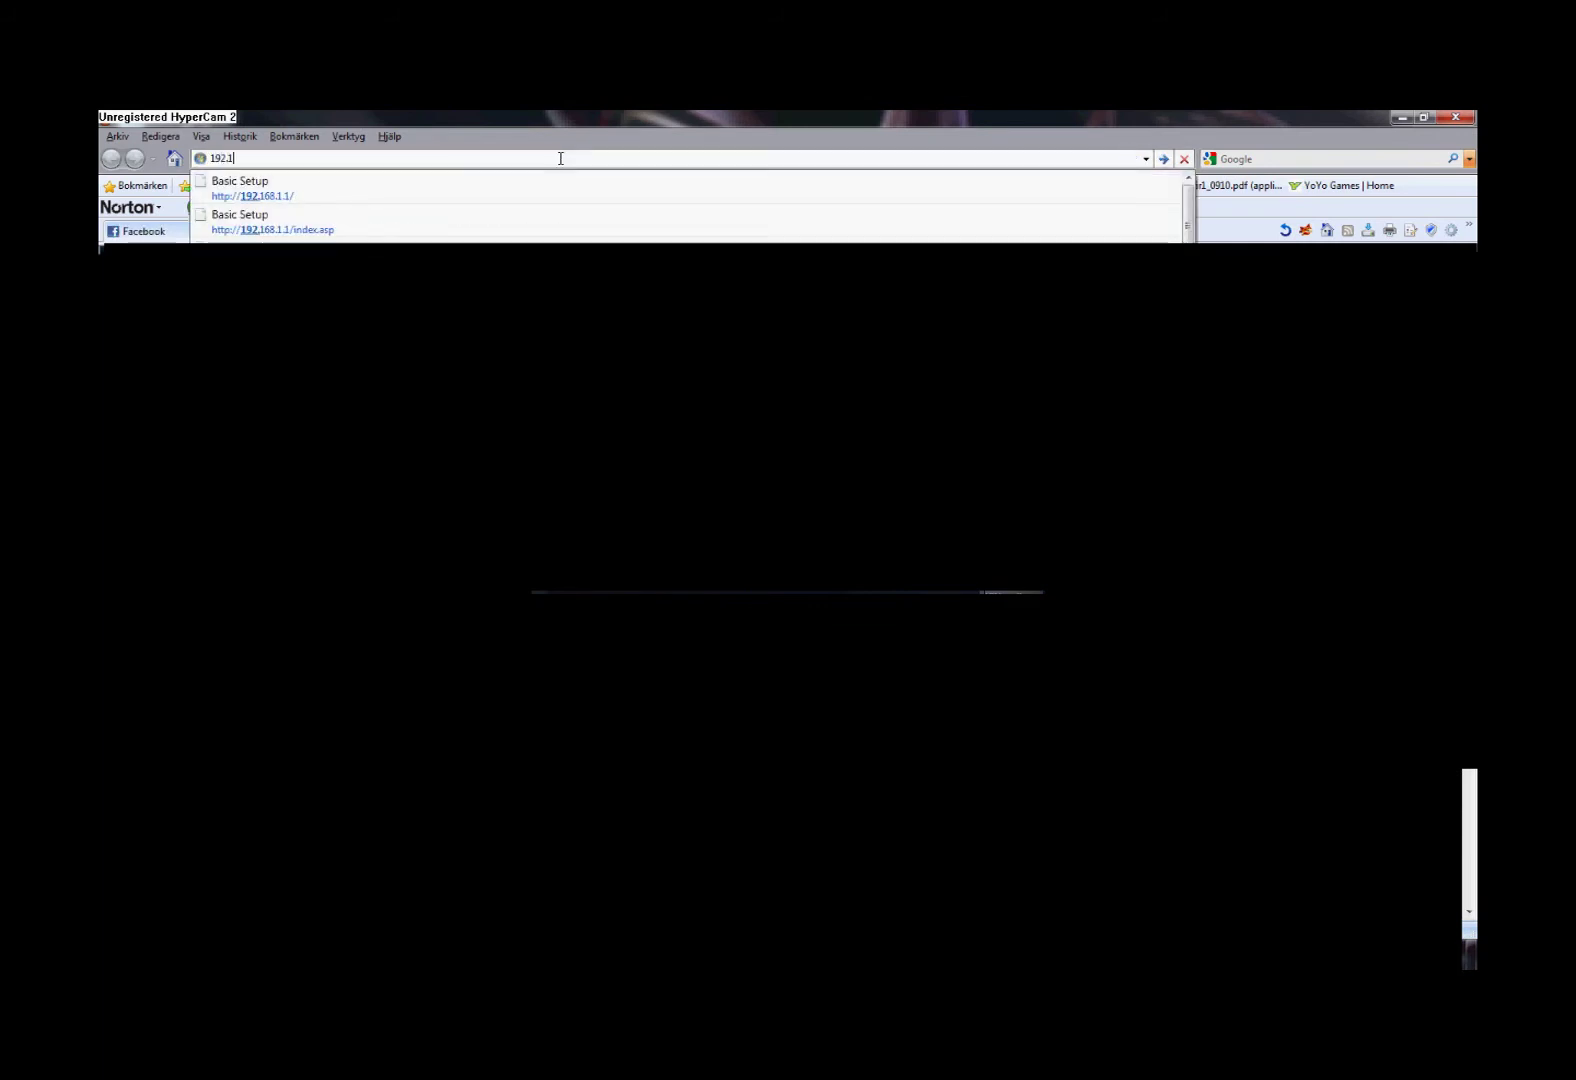
pyautogui.write('68.1.1')
pyautogui.press('Return')
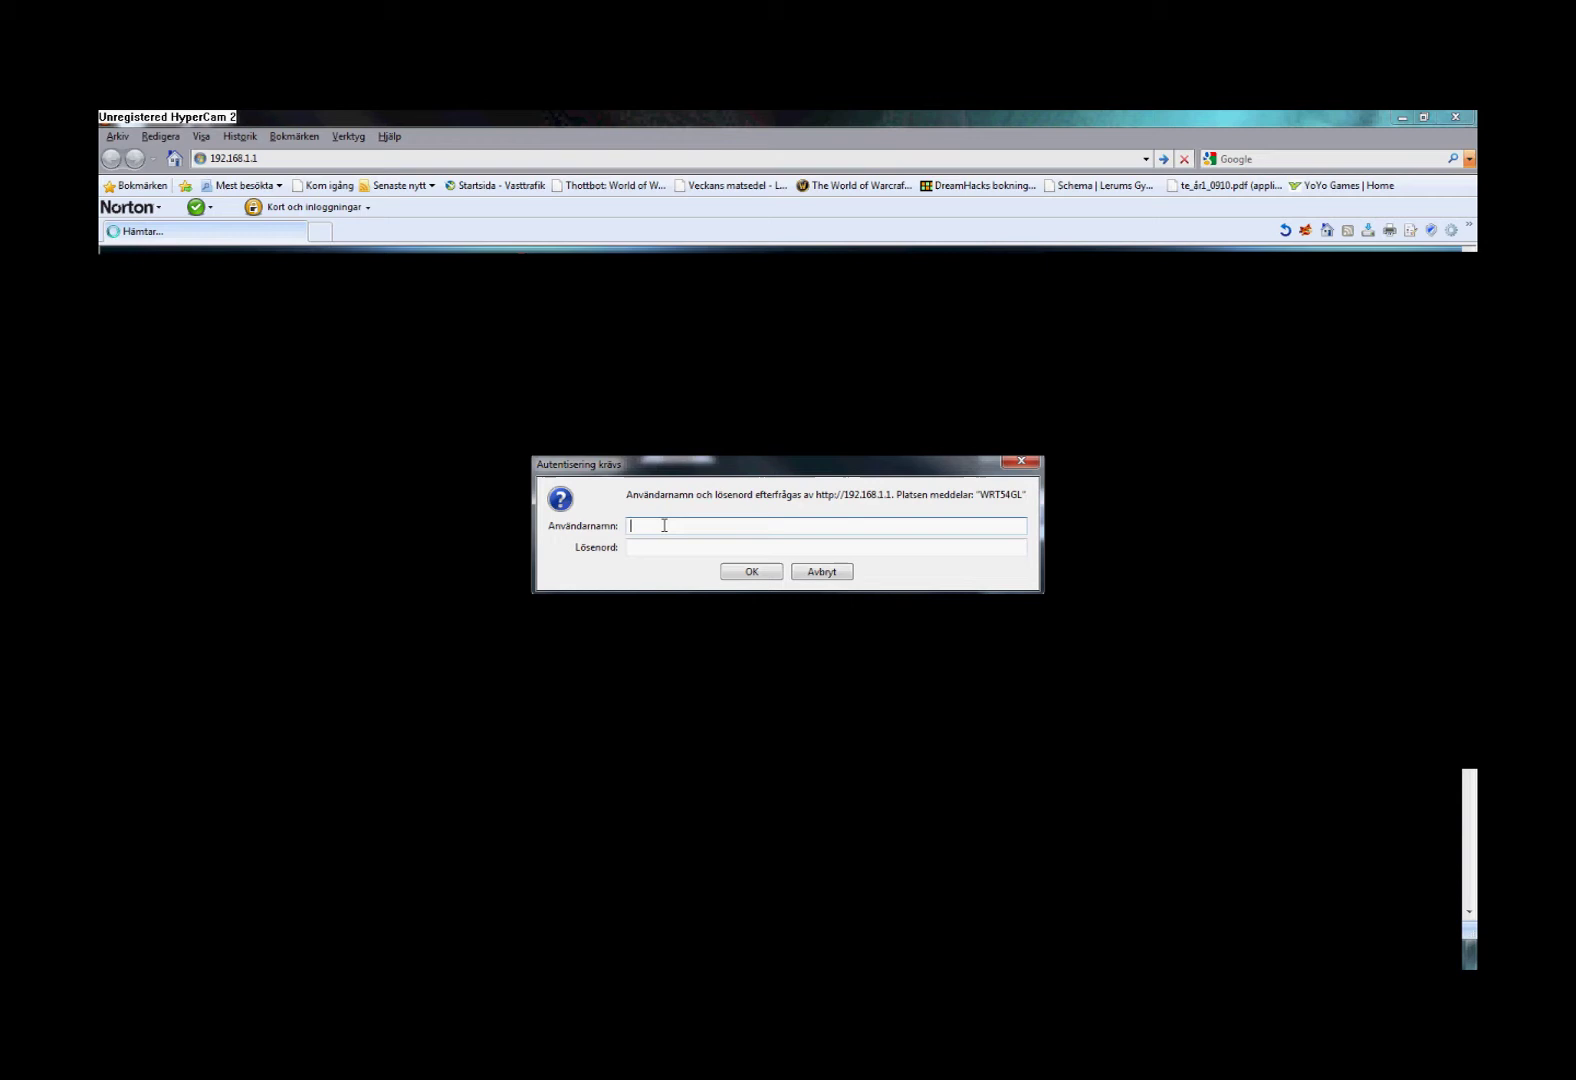
# Log in to the Linksys router with its username and password
pyautogui.write('dmin')
pyautogui.press('Tab')
pyautogui.write('a')
pyautogui.press('Return')
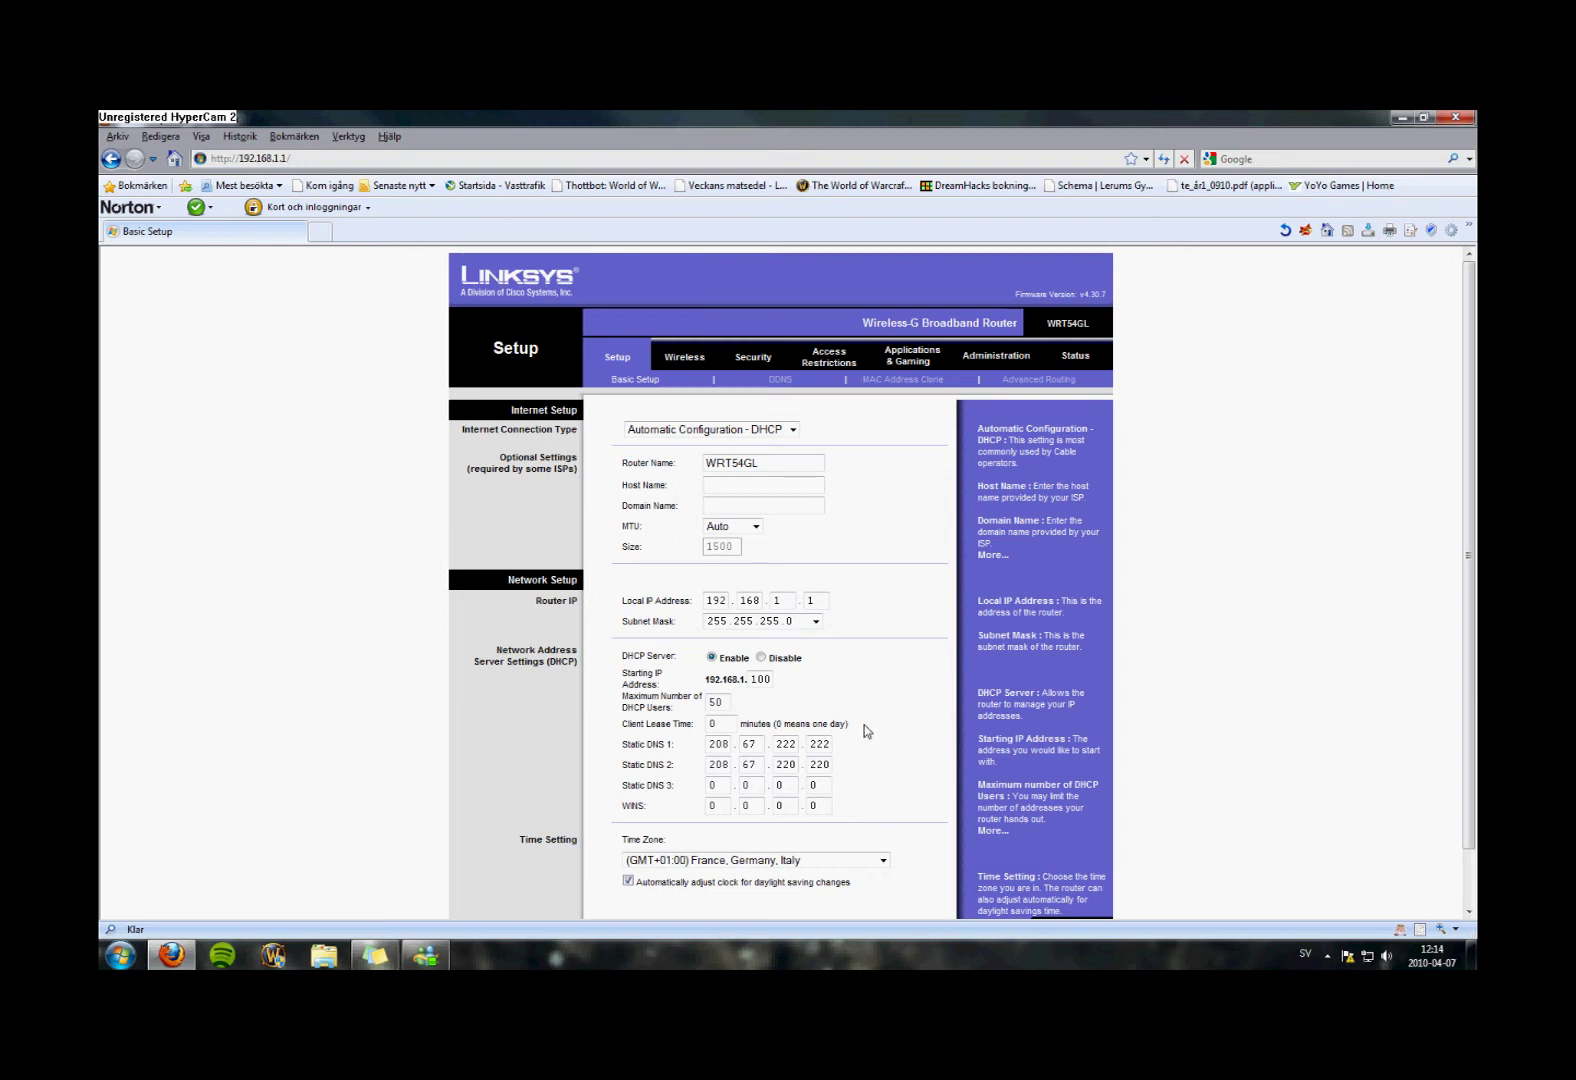
# Close Firefox and launch Command Prompt by searching cmd in the Start menu
pyautogui.click(1455, 118)
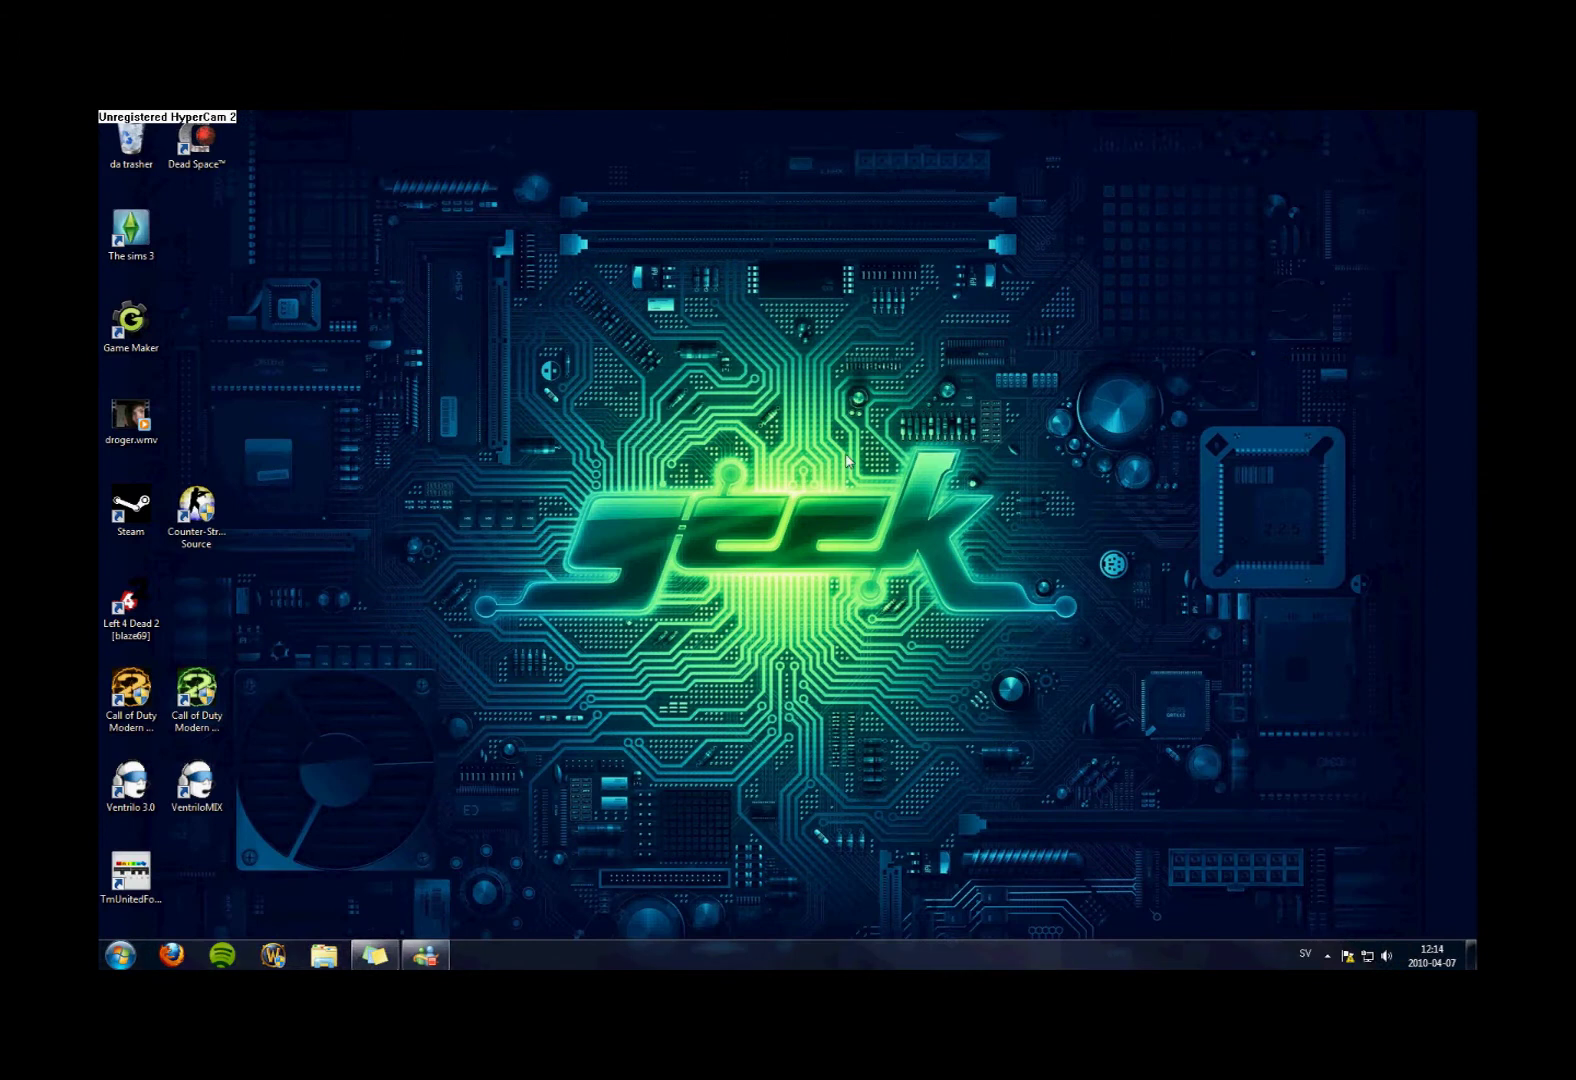
pyautogui.click(120, 957)
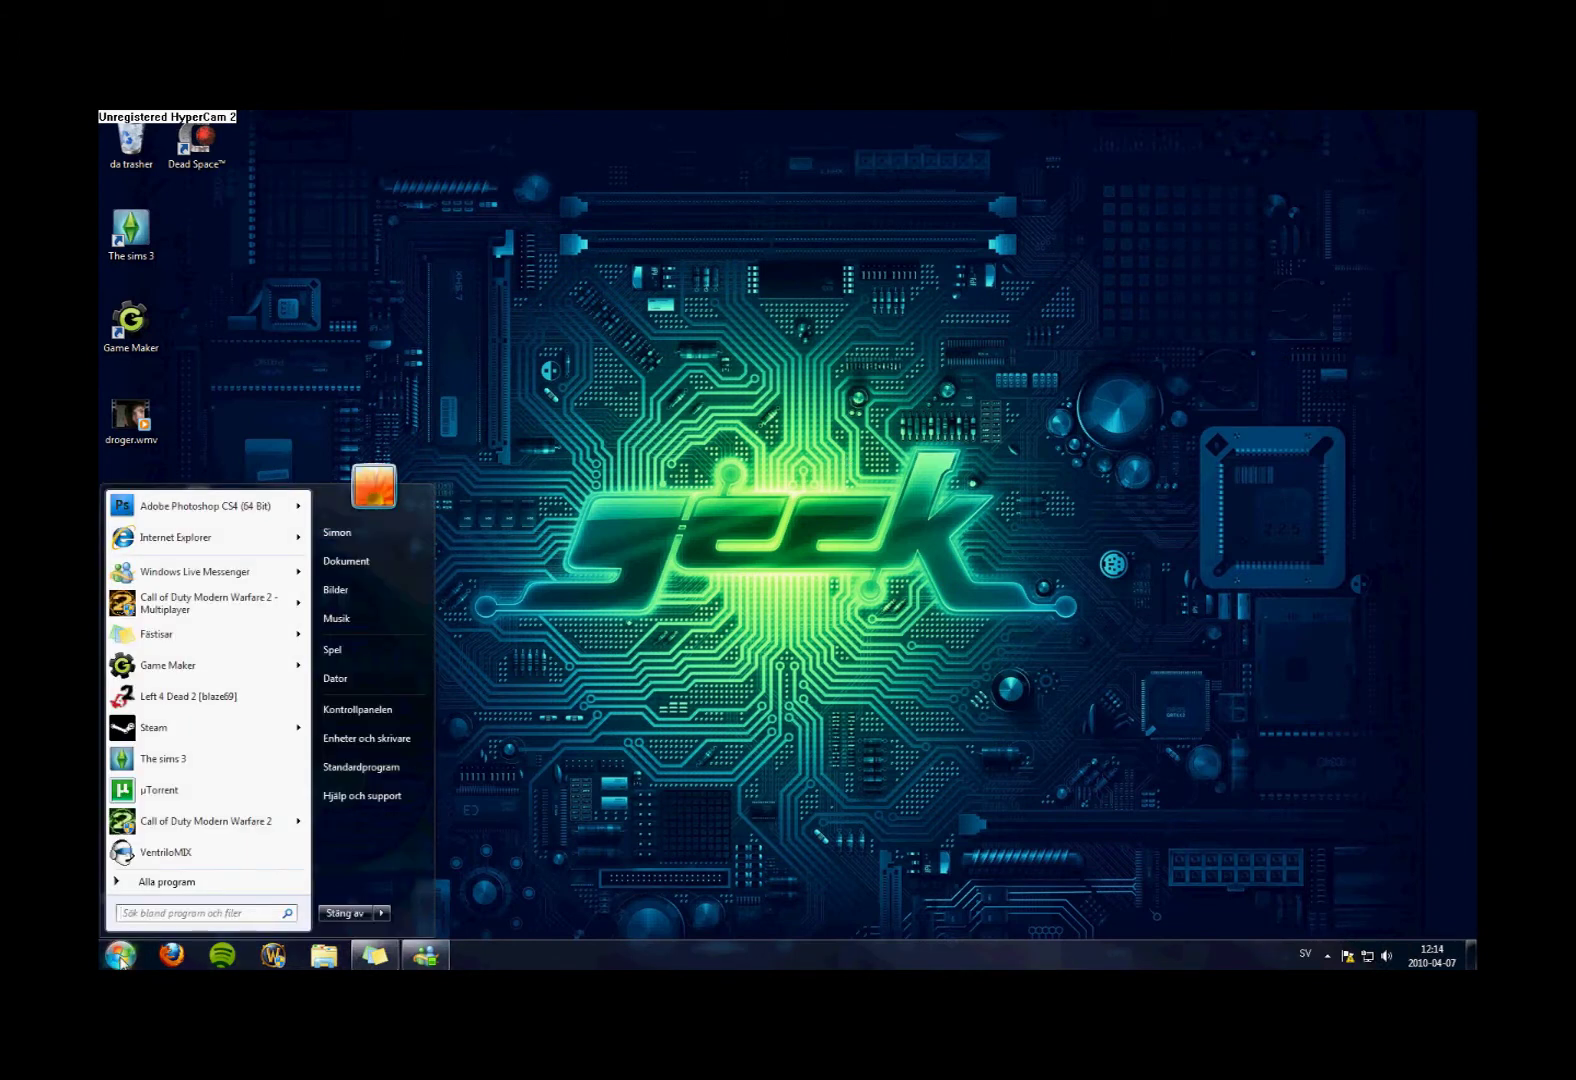
pyautogui.write('cmd')
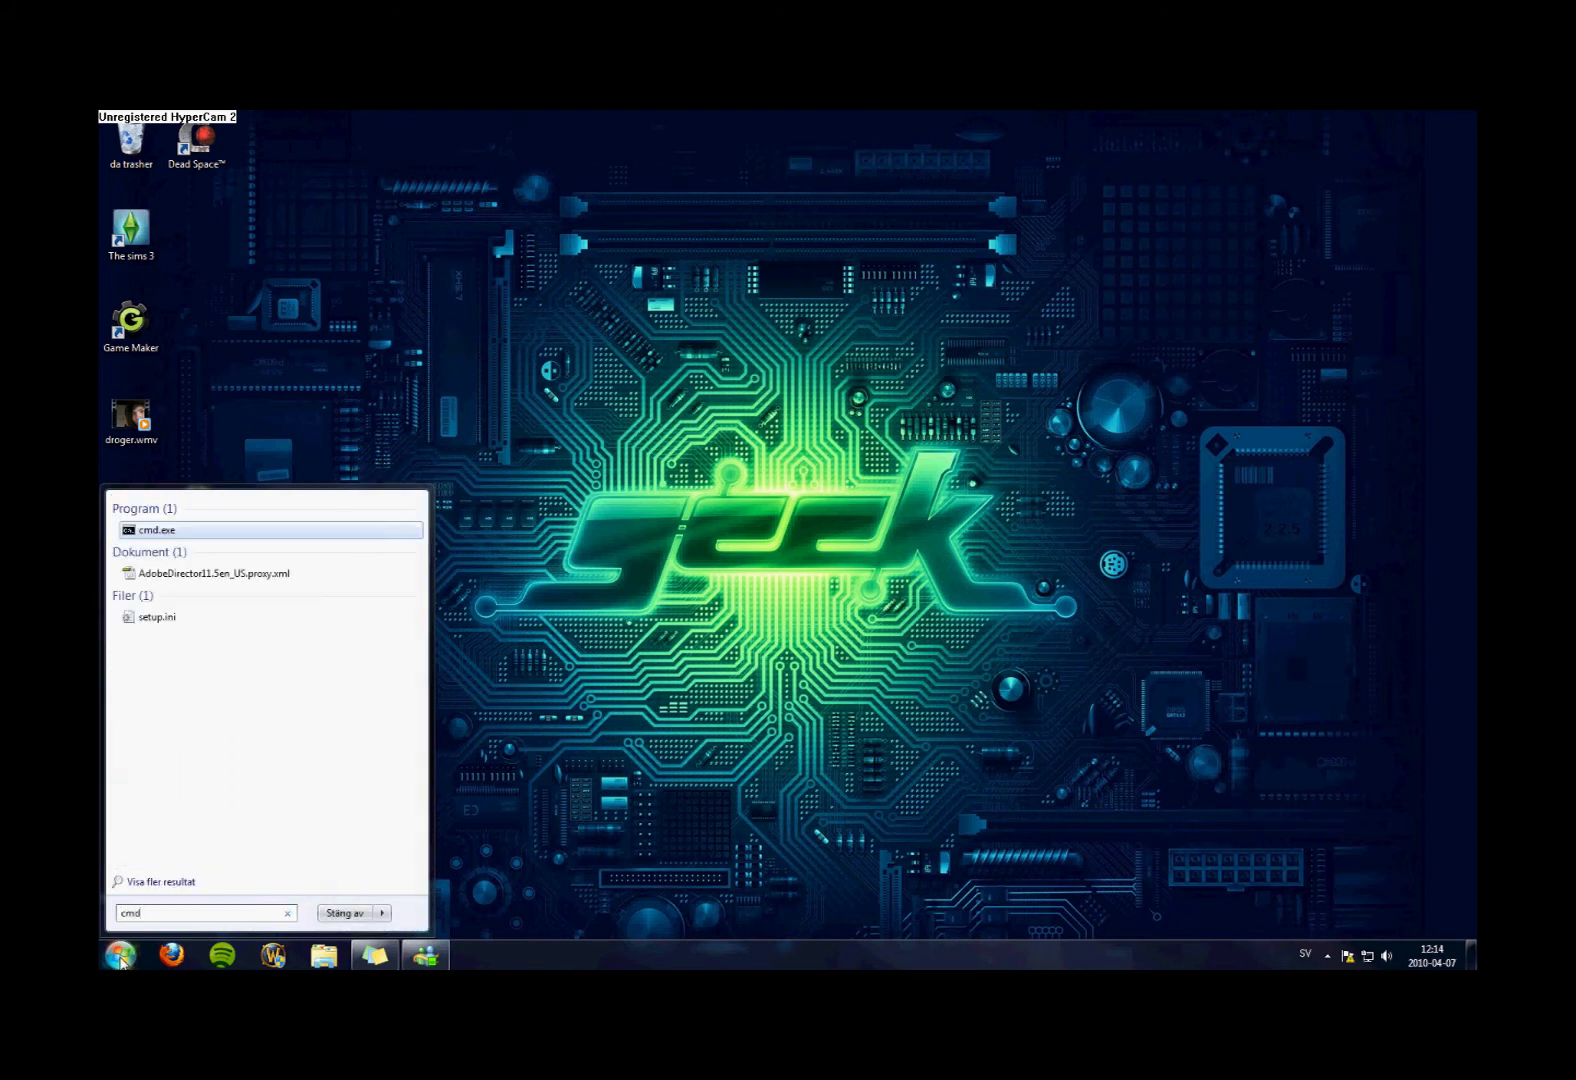
pyautogui.press('Return')
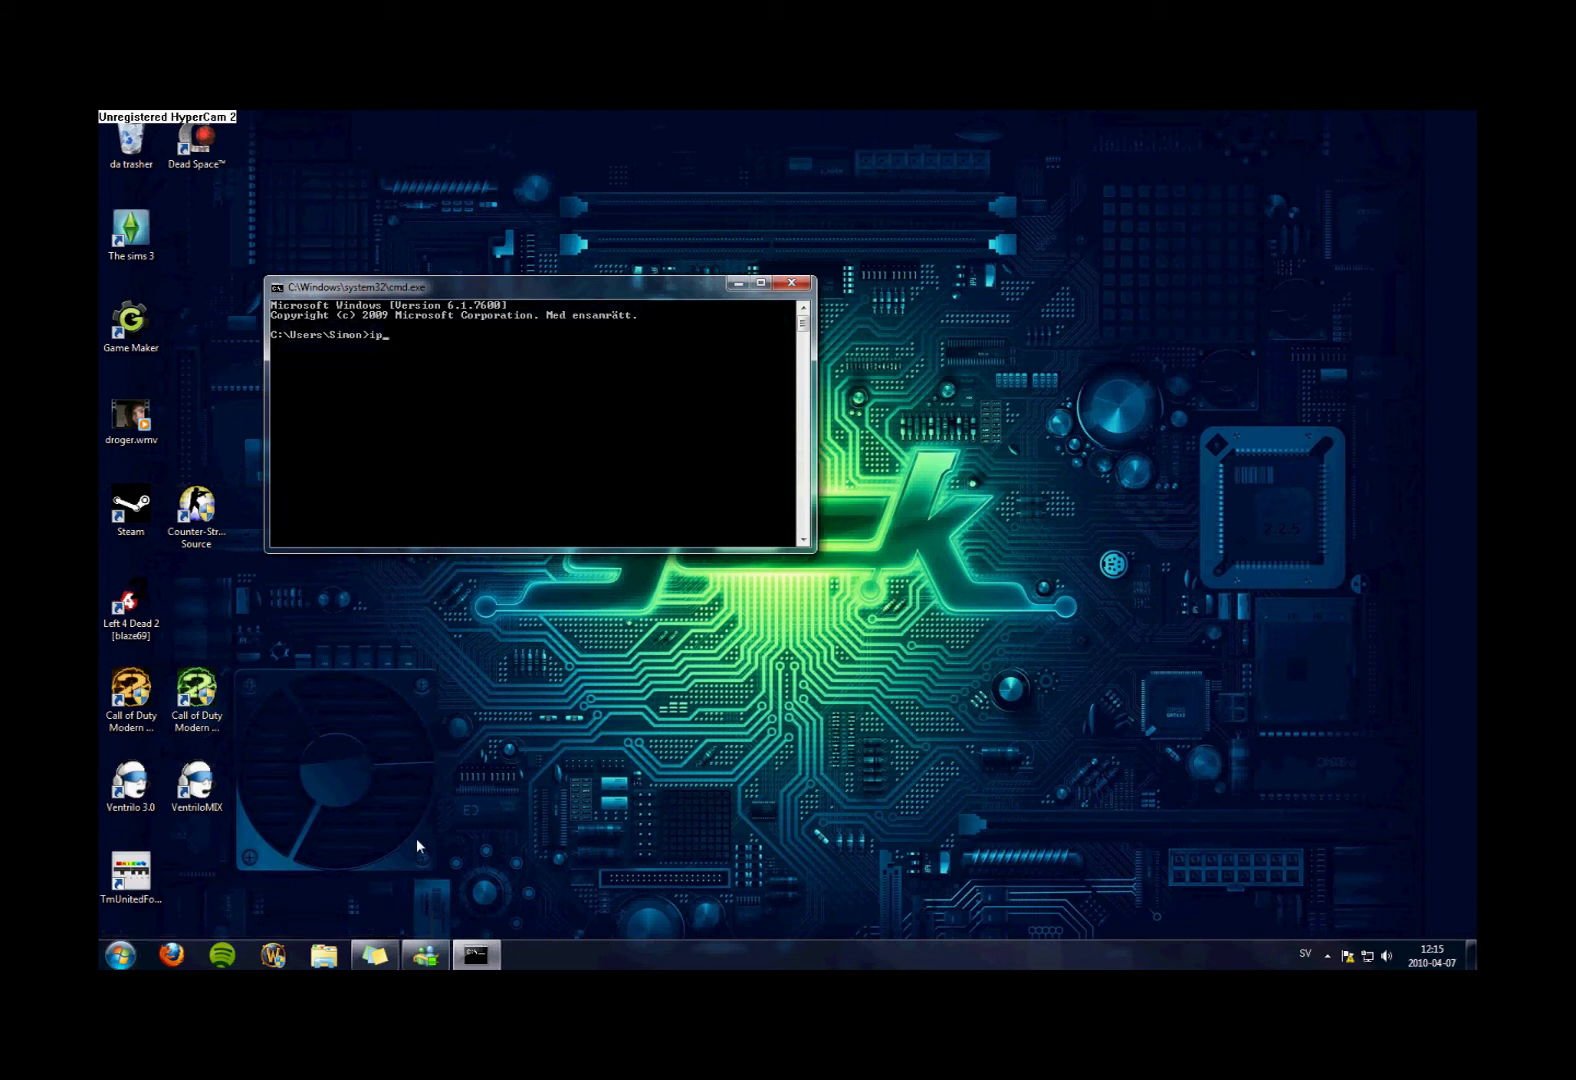
# Run ipconfig /all and read IPv4 192.168.1.101, gateway 192.168.1.1 and DNS 208.67.222.222
pyautogui.write('ipconfig /all')
pyautogui.press('Return')
pyautogui.scroll(10, 418, 845)
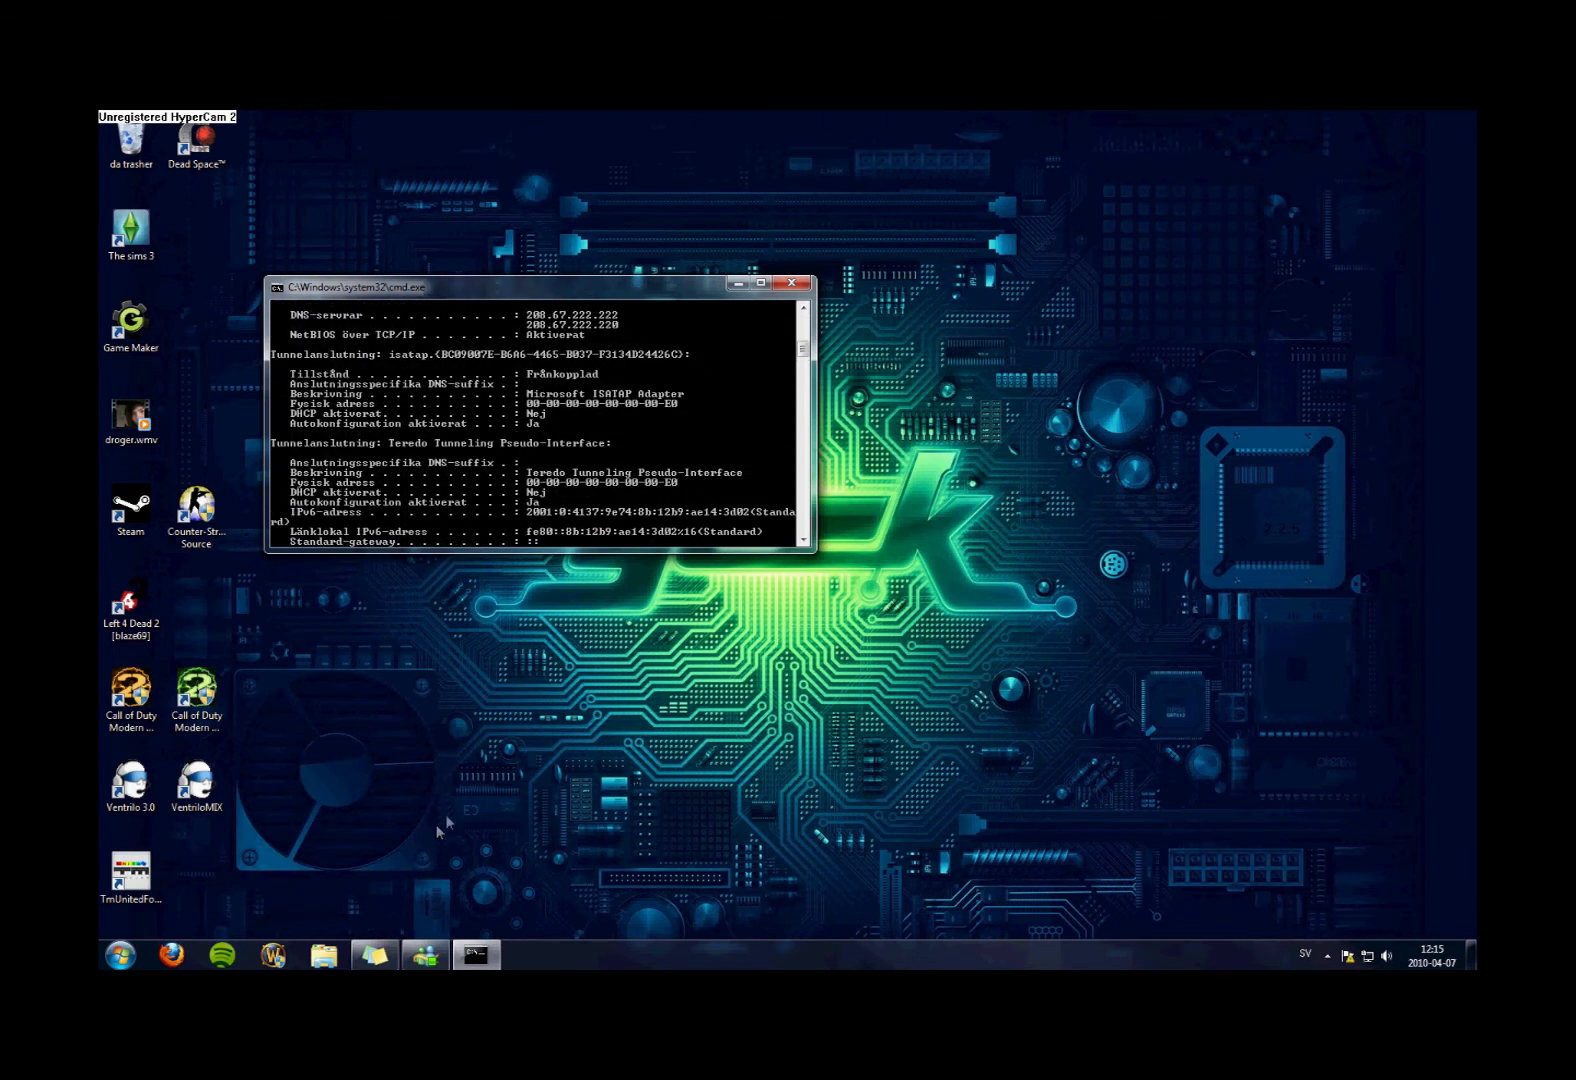
pyautogui.scroll(-4, 580, 468)
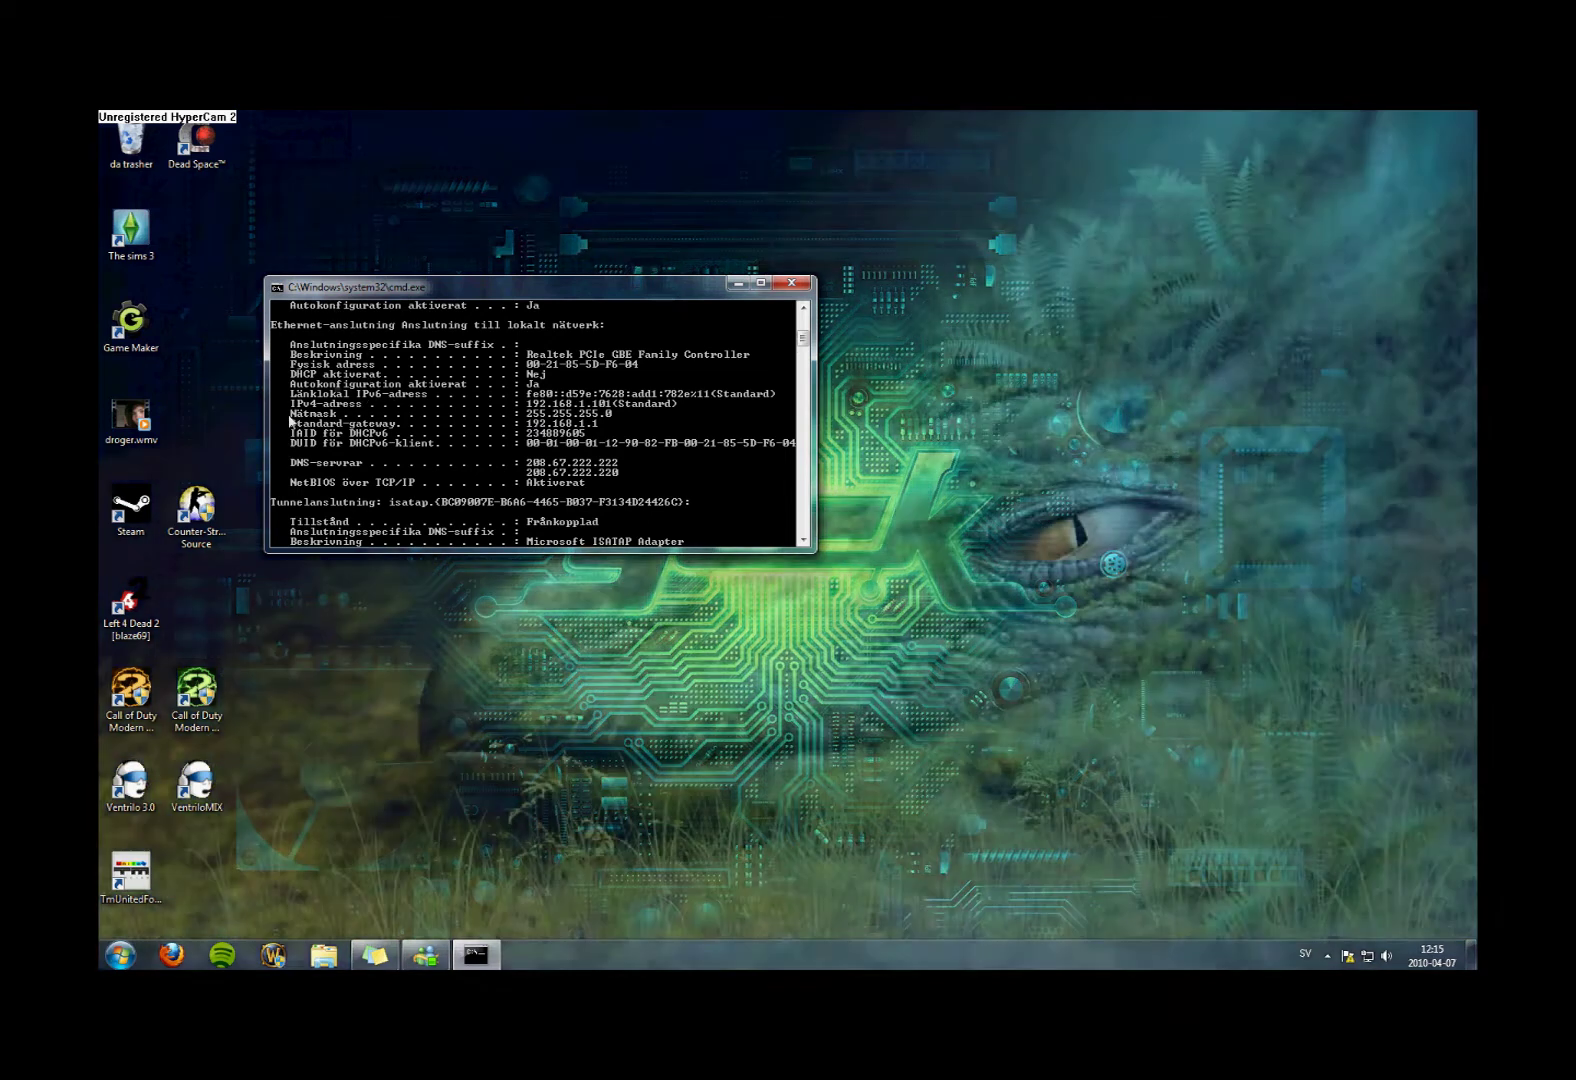
pyautogui.moveTo(513, 292); pyautogui.dragTo(366, 197)
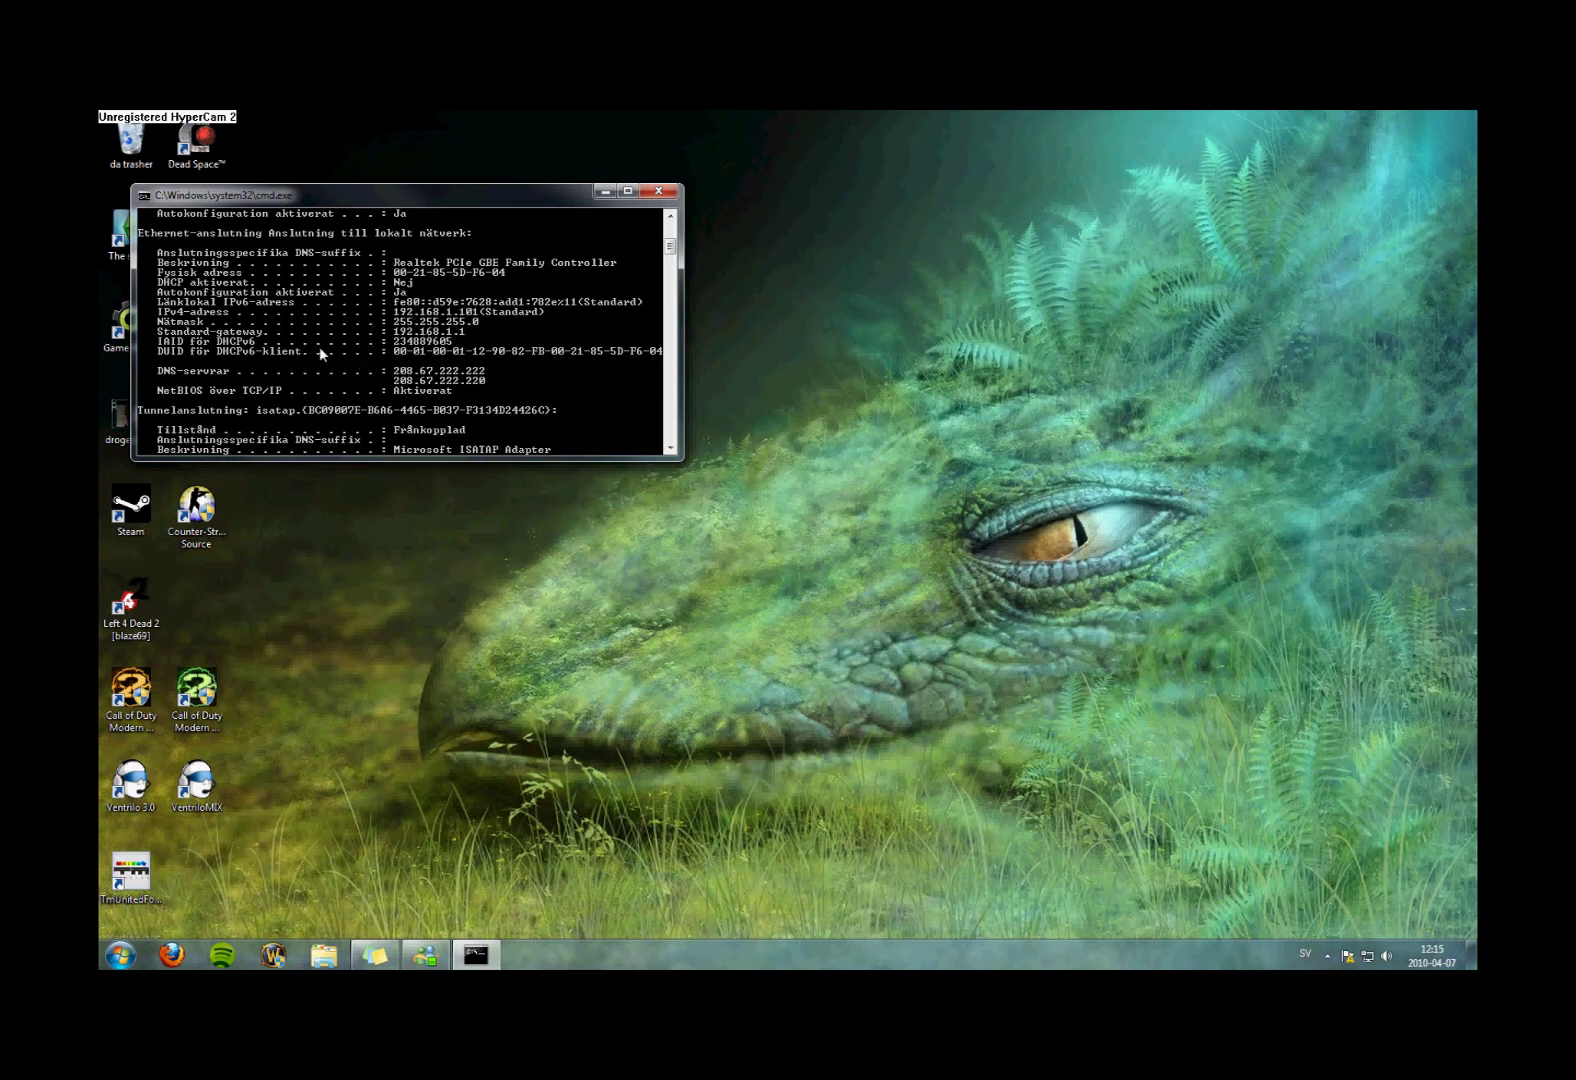
pyautogui.scroll(5, 396, 324)
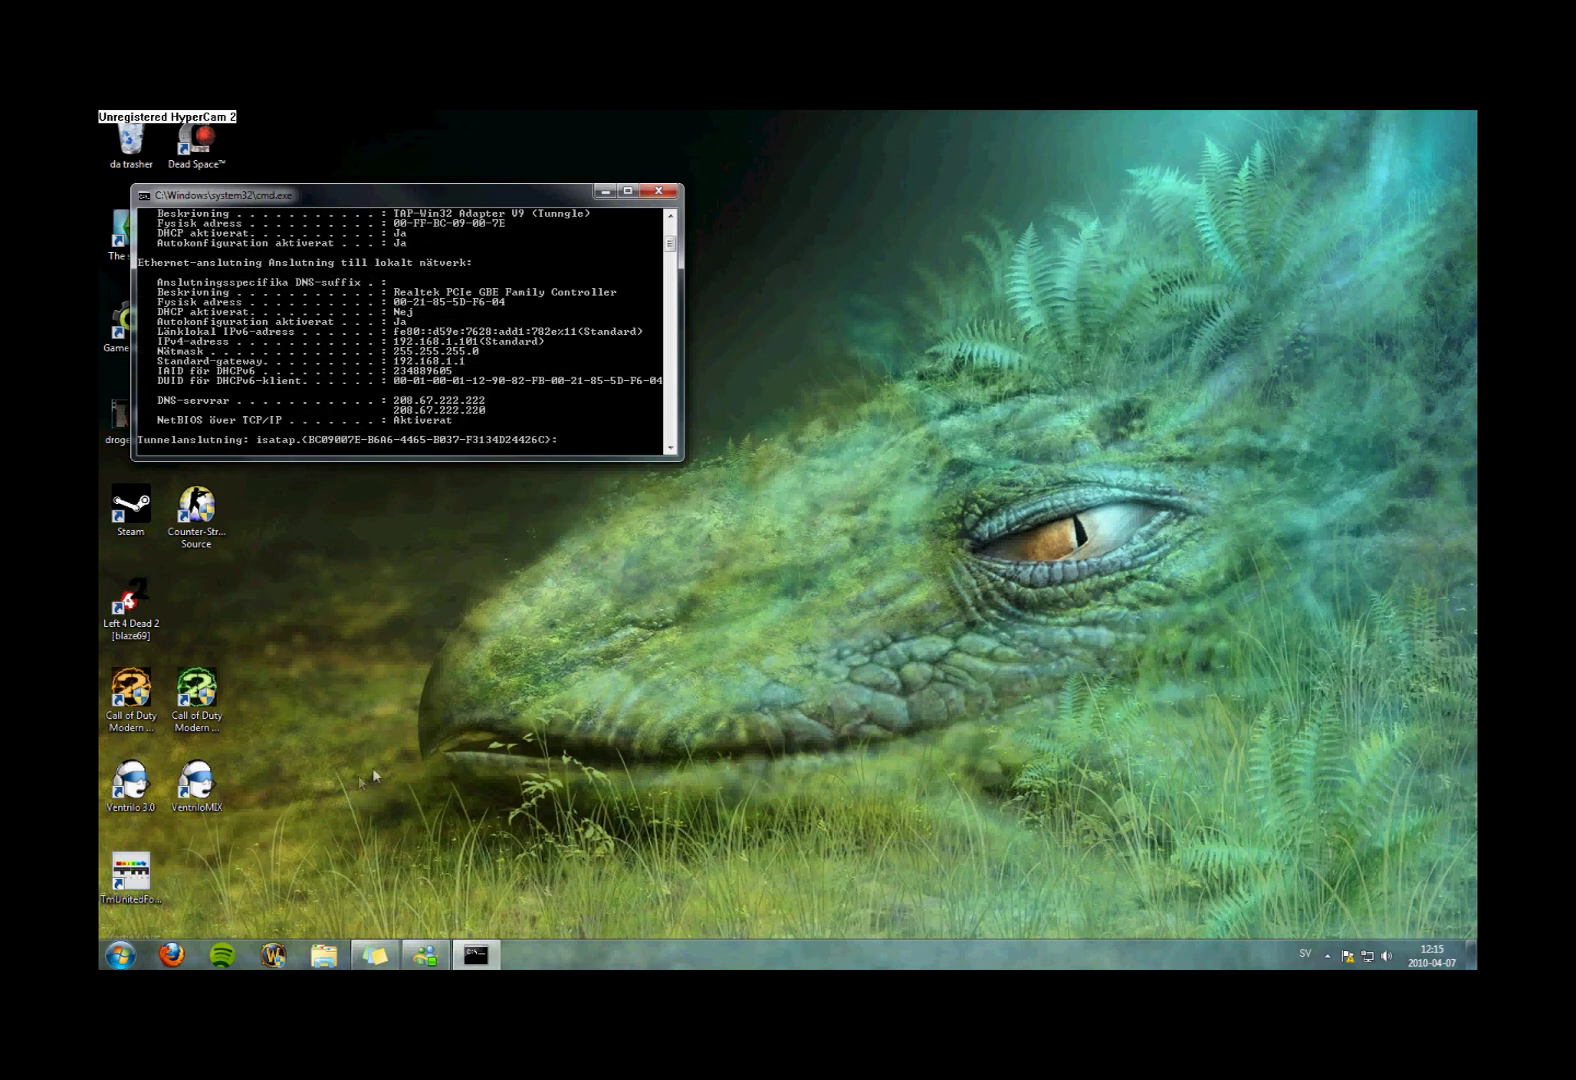
pyautogui.click(120, 955)
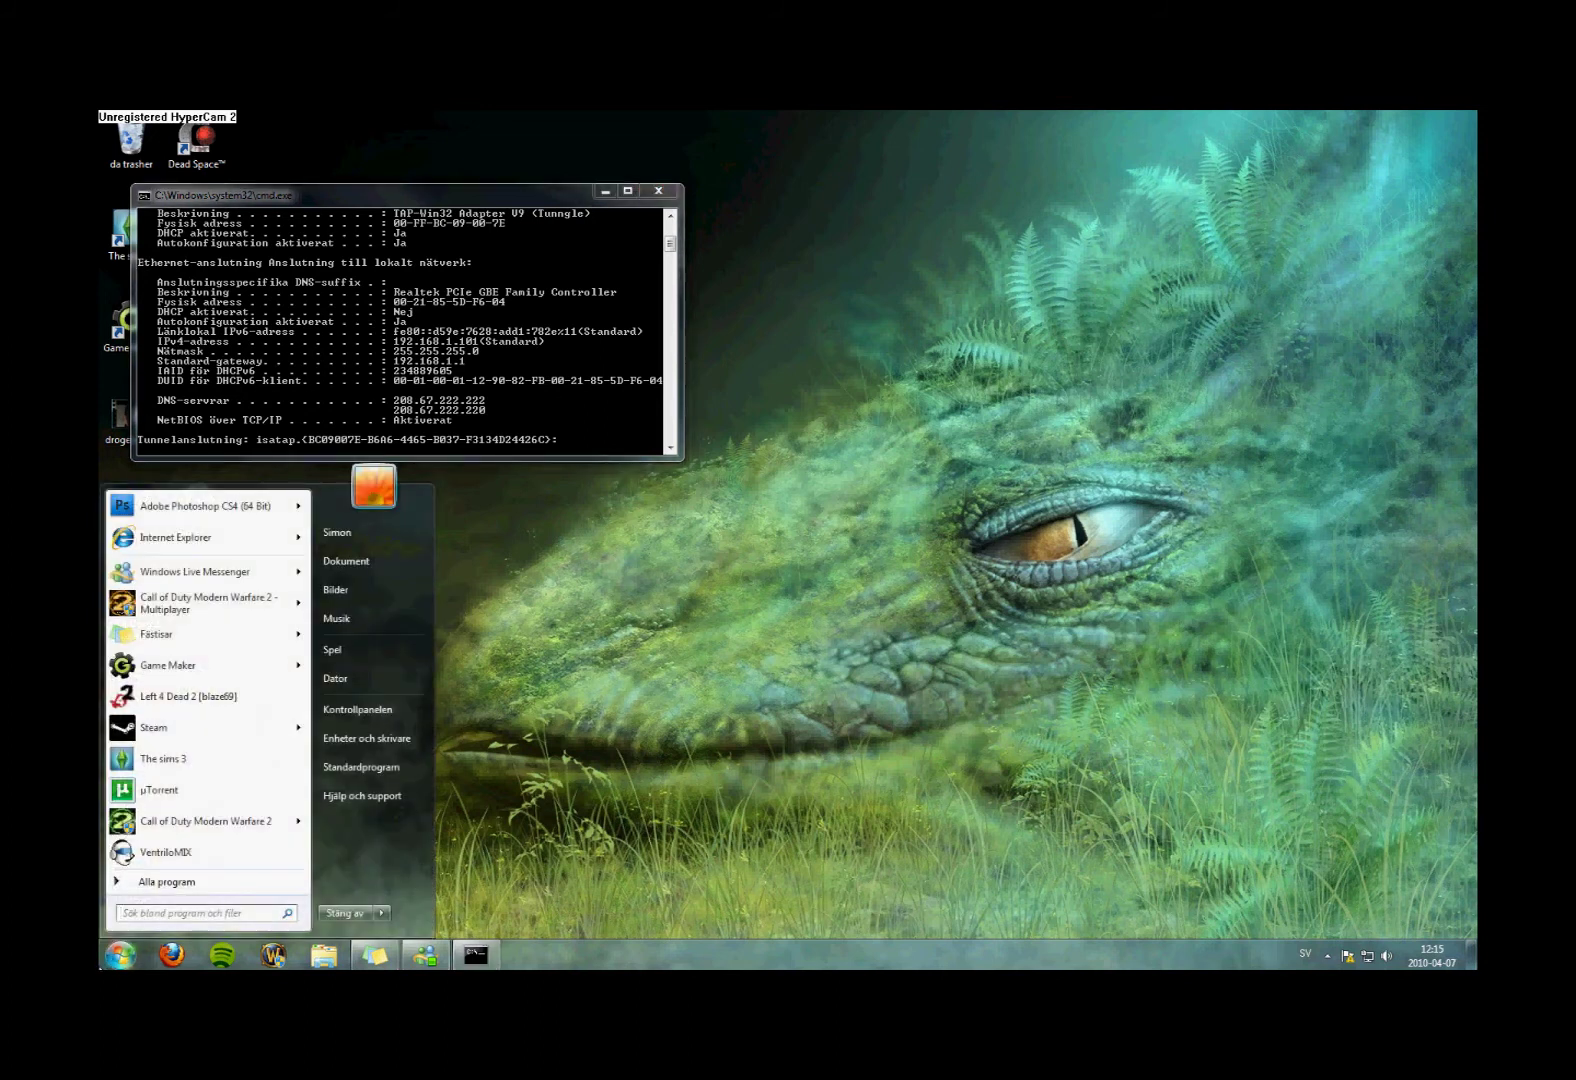
# Go through Control Panel's network status to the adapter list and select the local area connection
pyautogui.click(388, 712)
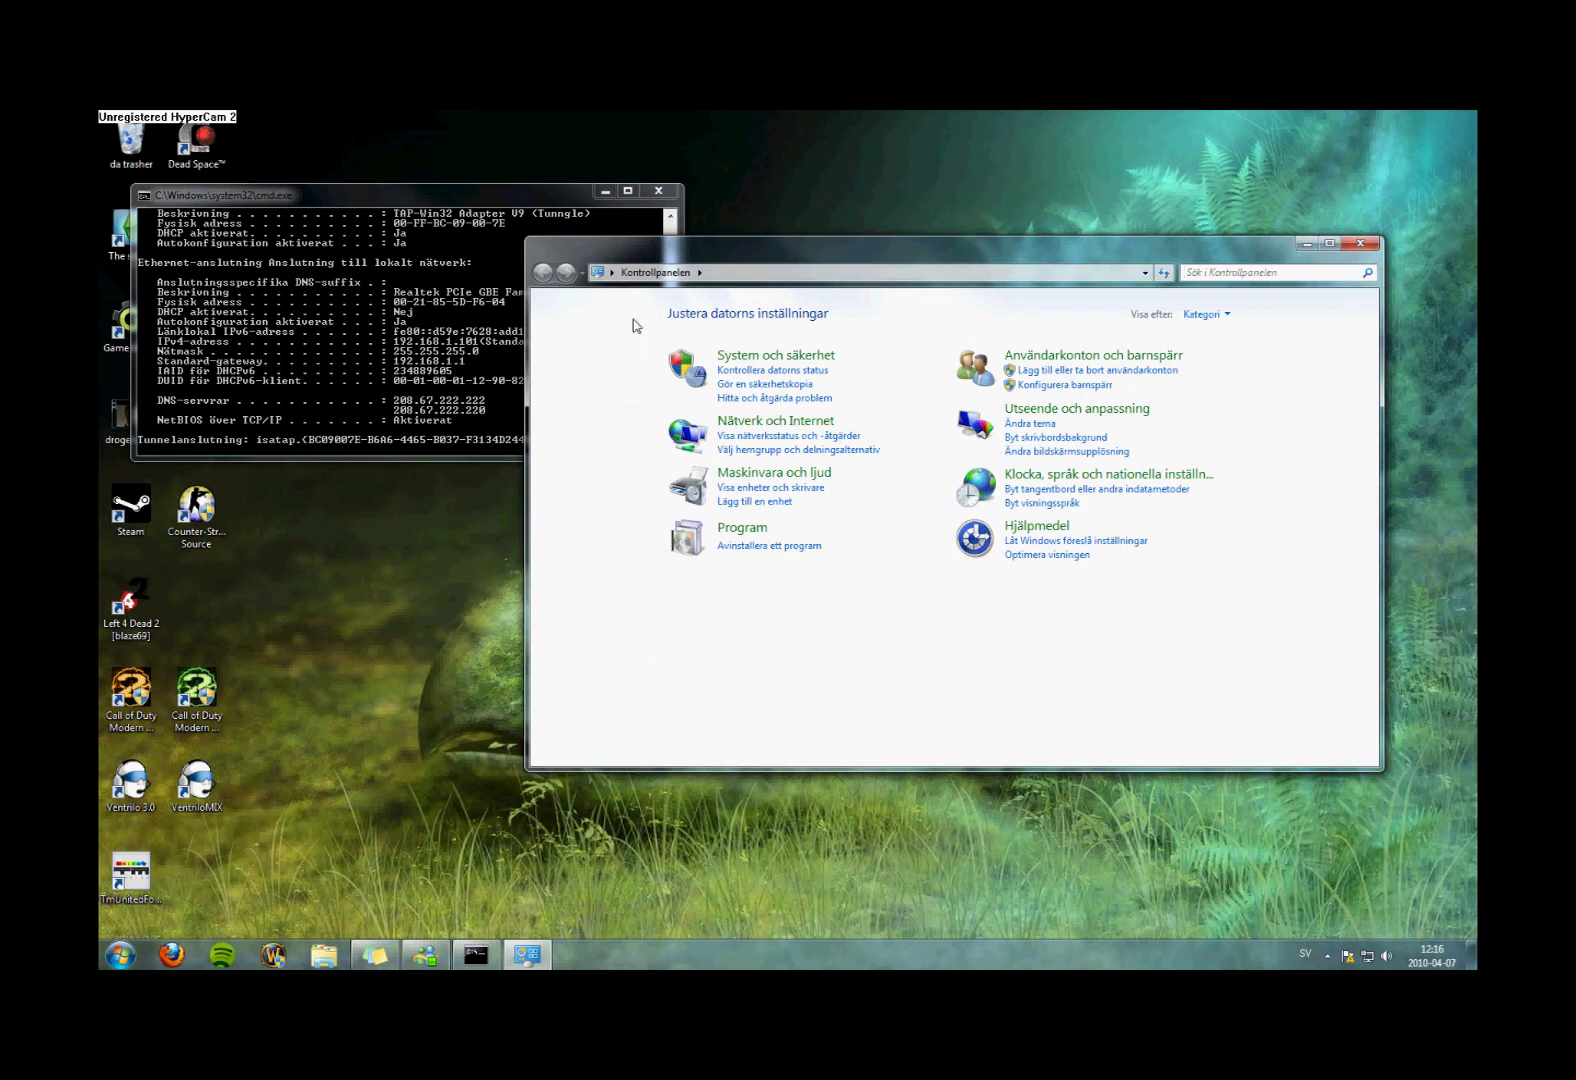
pyautogui.click(779, 437)
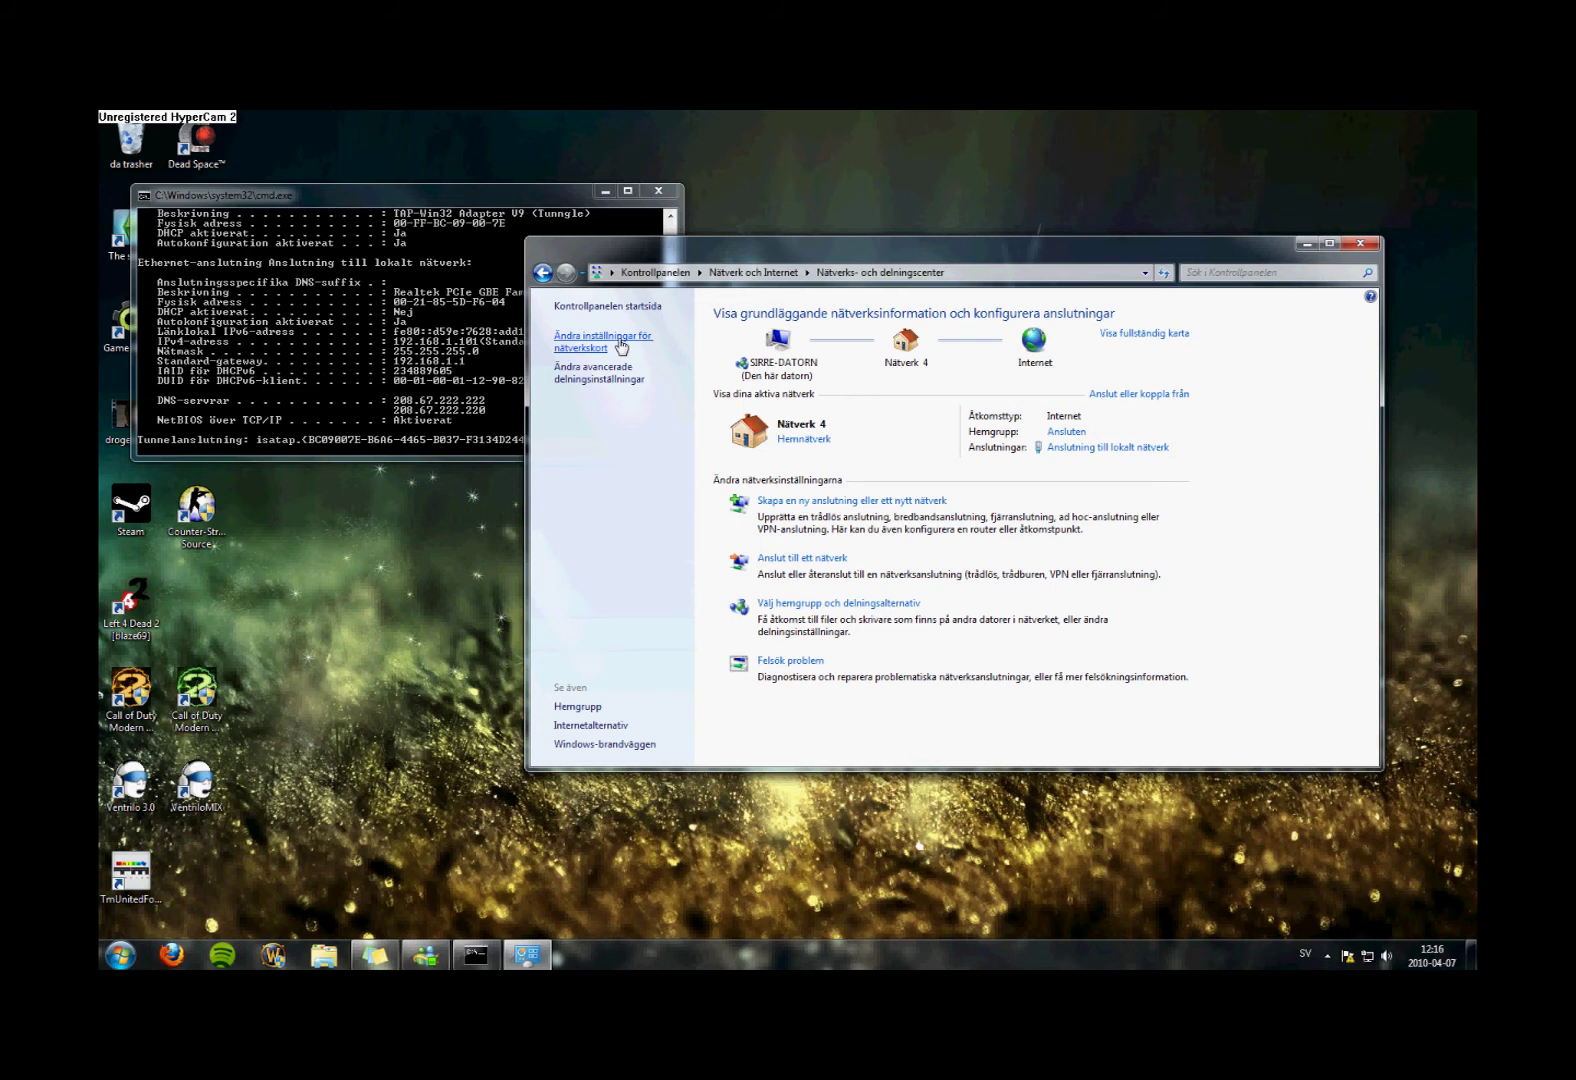
pyautogui.click(621, 346)
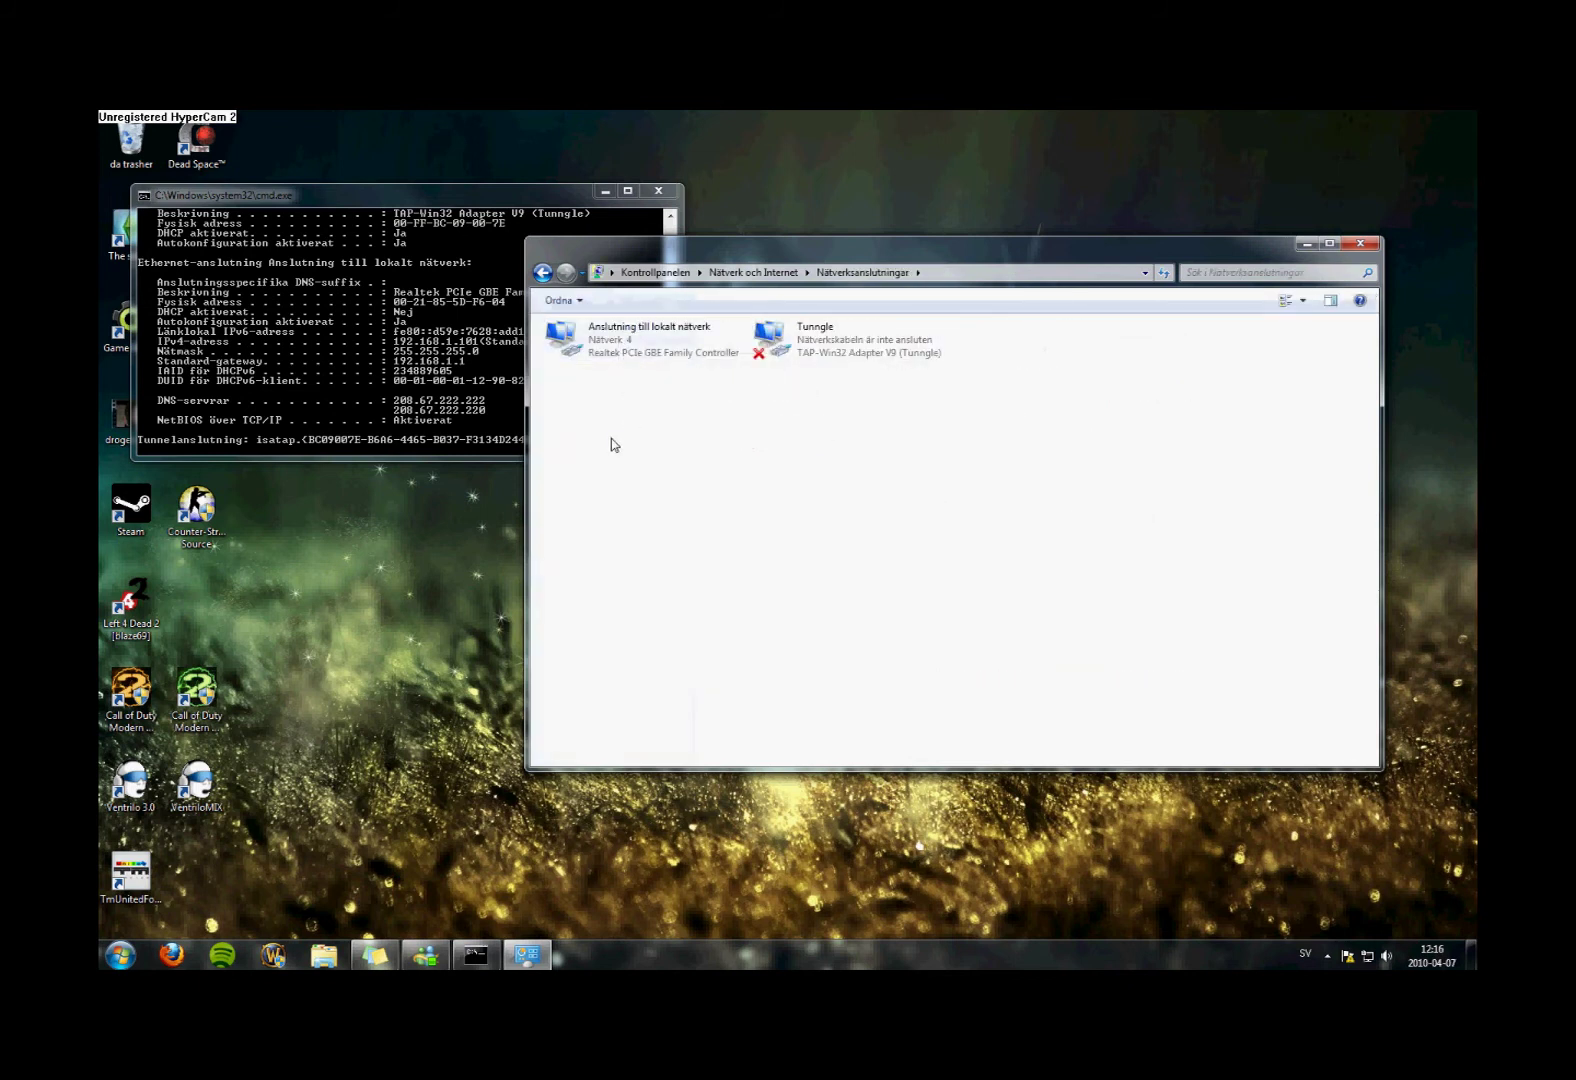
pyautogui.click(600, 340)
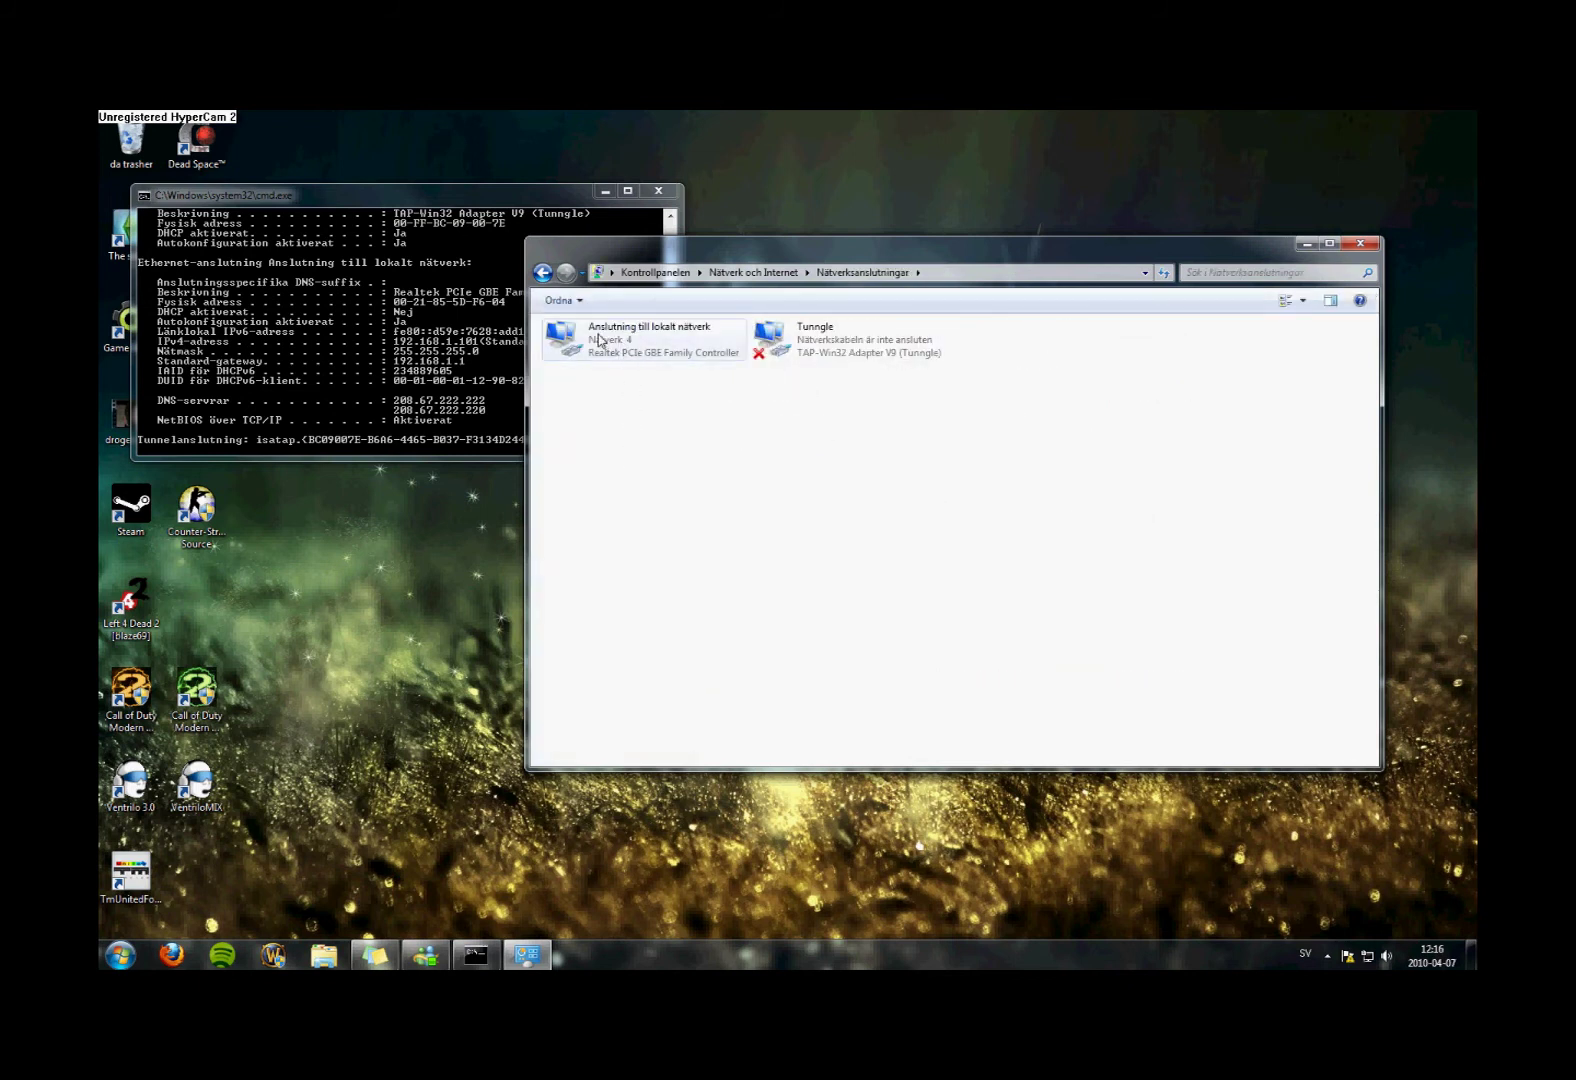
# Open the local area connection's properties and its Internet Protocol Version 4 (TCP/IPv4) settings
pyautogui.rightClick(598, 339)
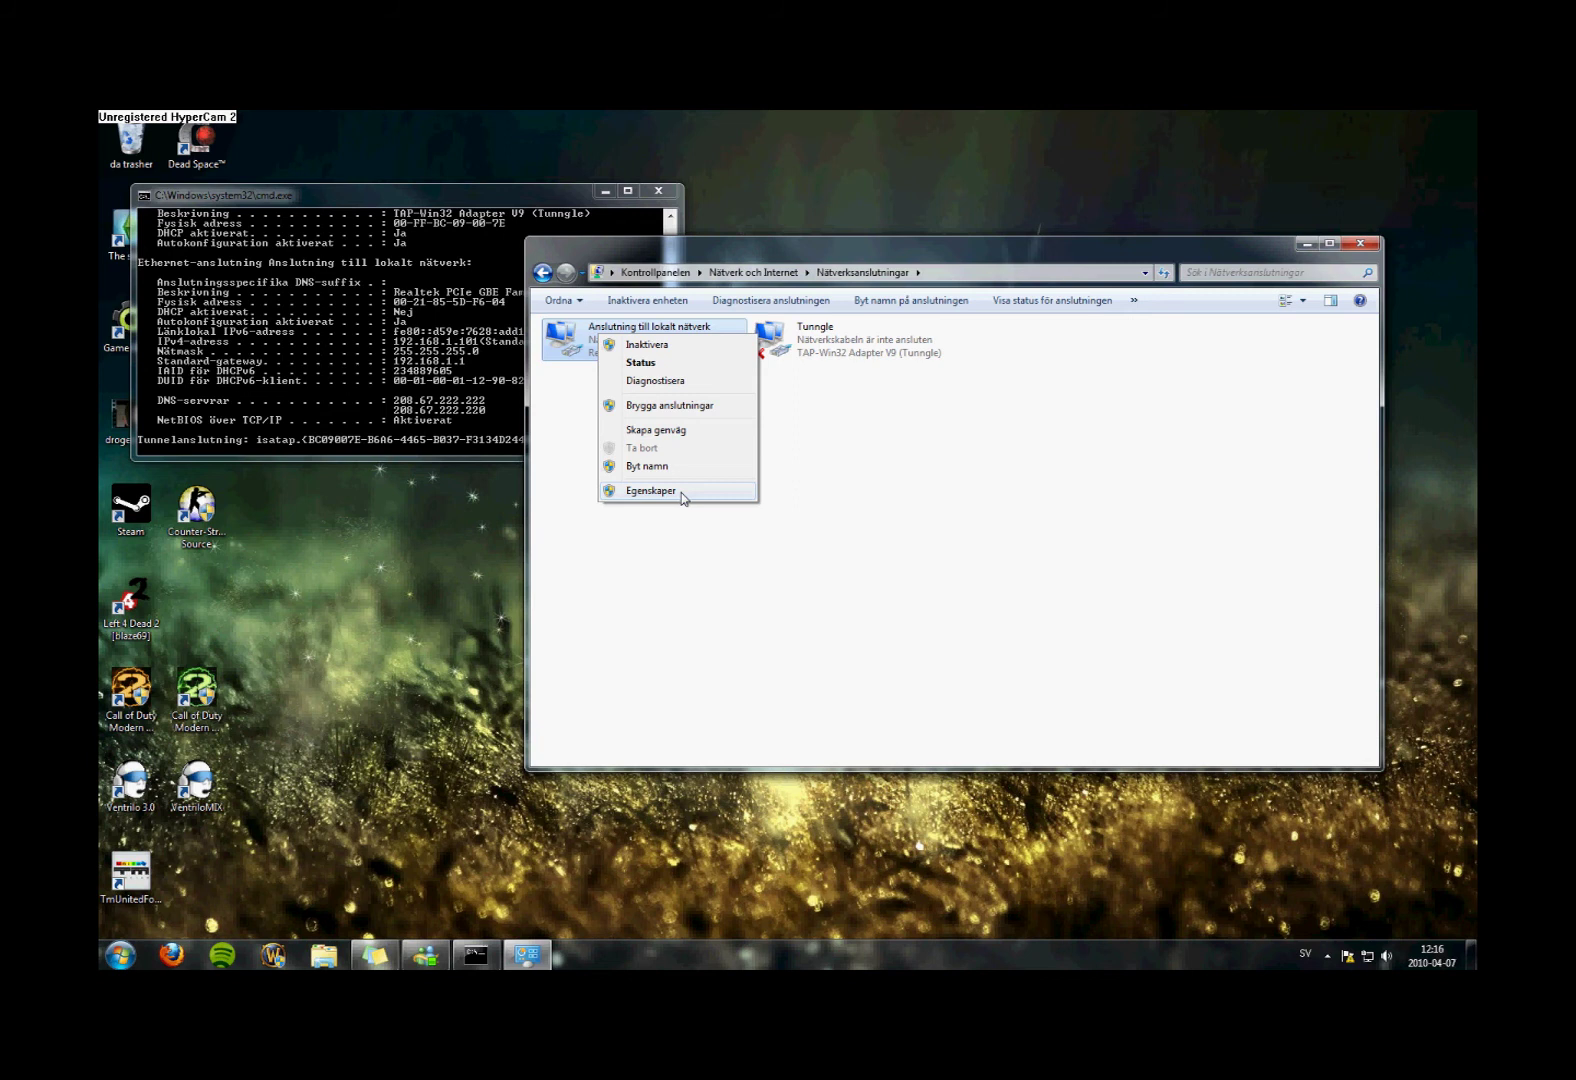
pyautogui.click(683, 497)
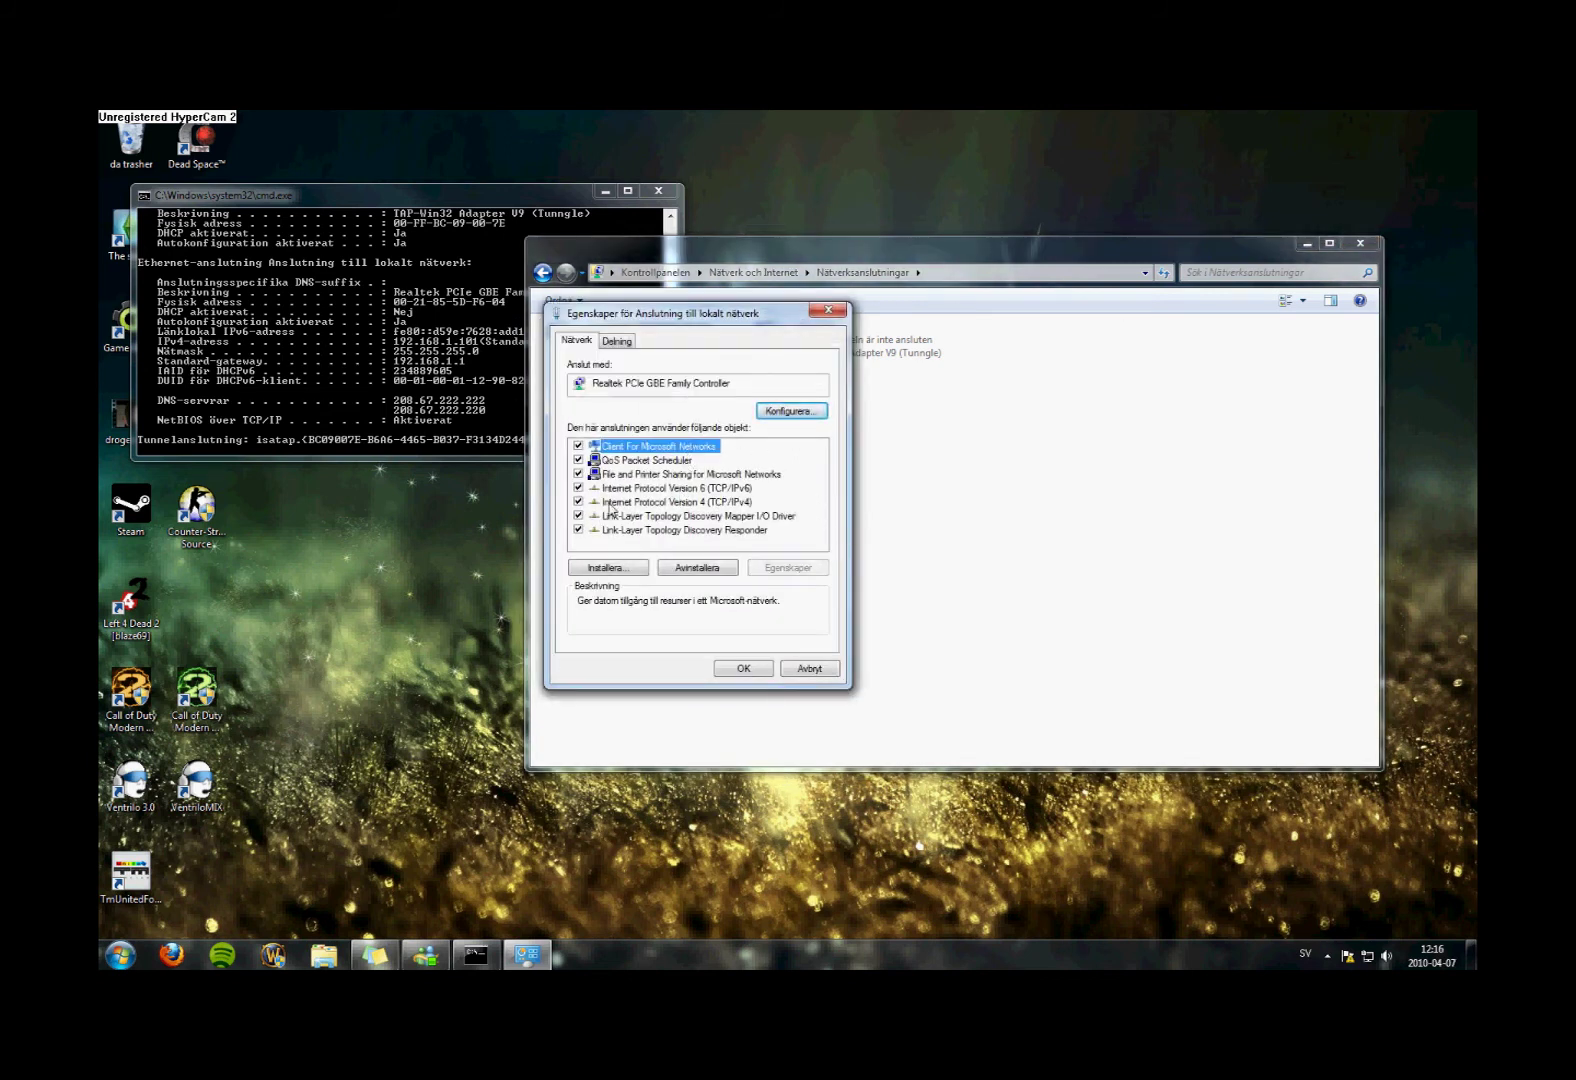
pyautogui.click(698, 503)
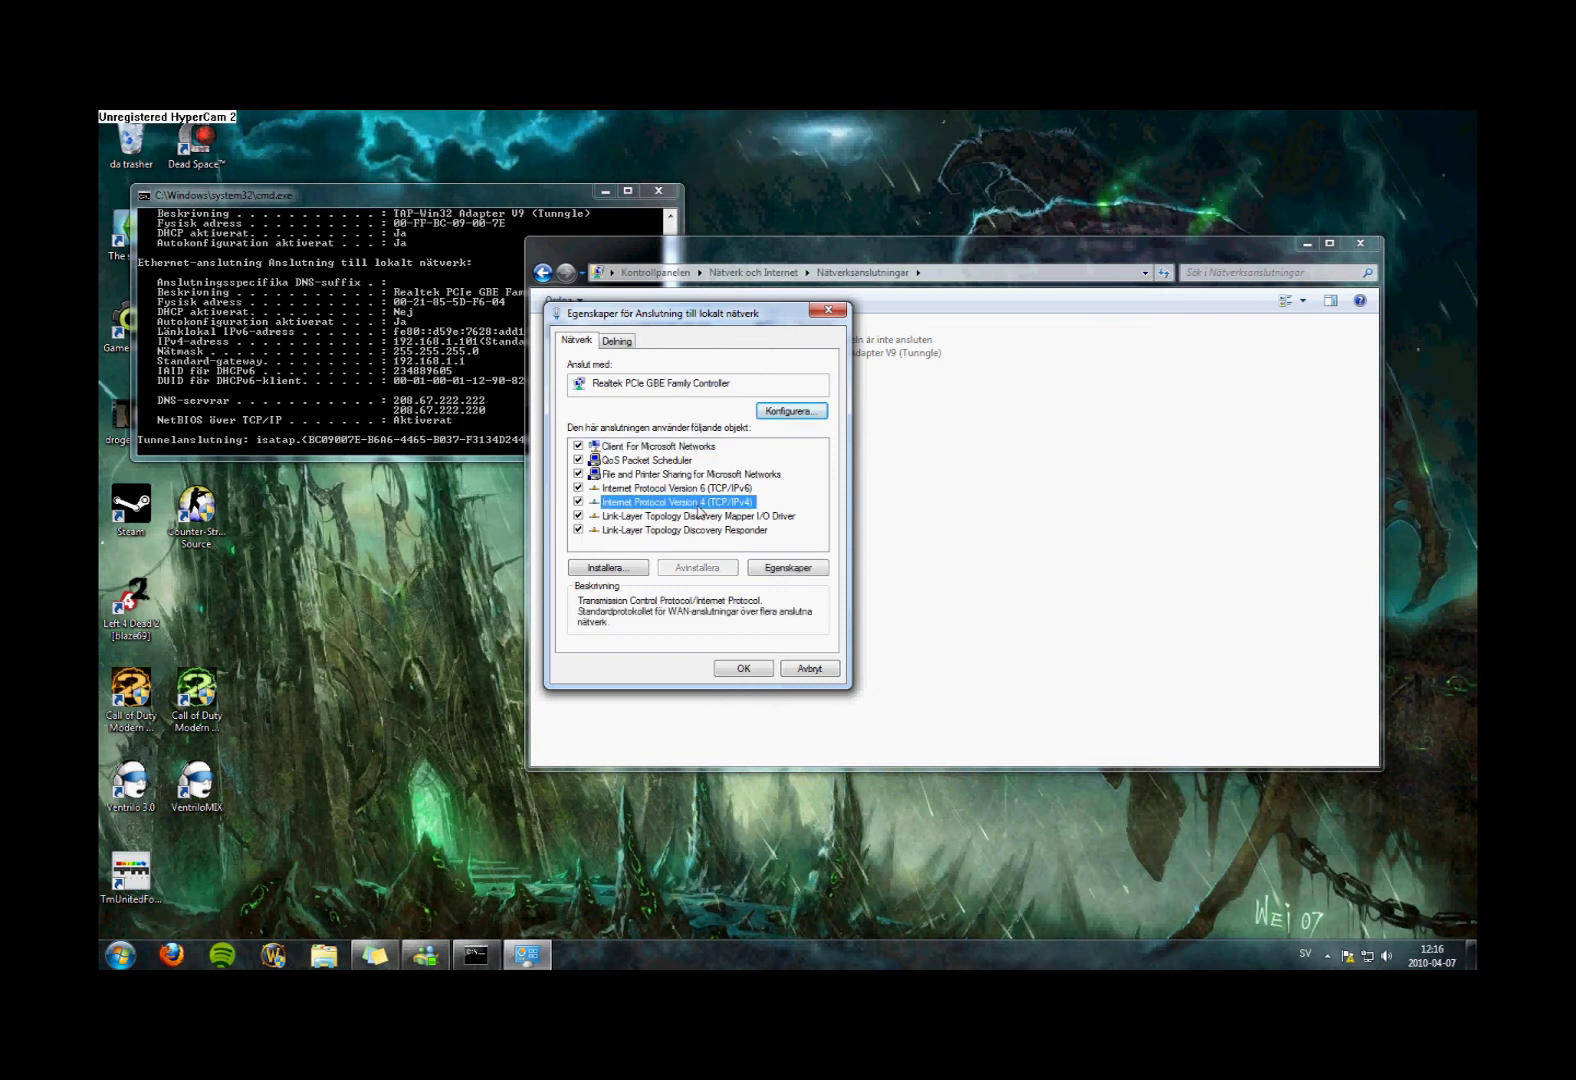
pyautogui.click(785, 569)
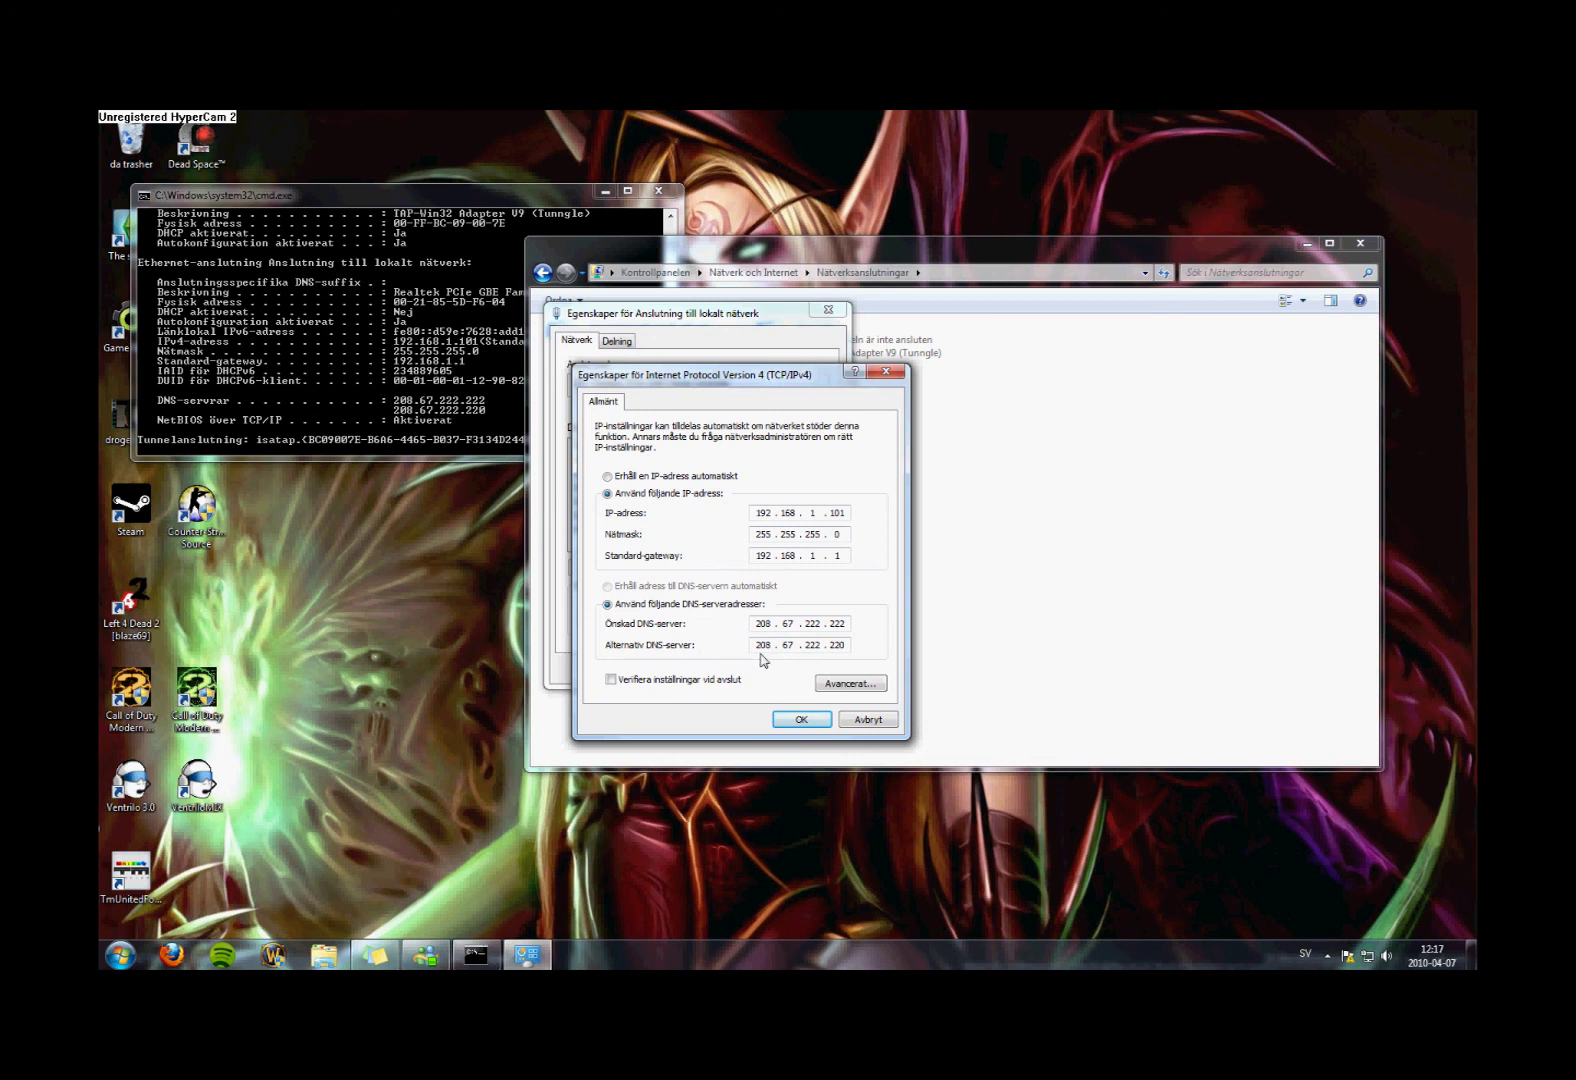
# Change the alternate DNS server to 208.67.220.220 and save the static IPv4 settings
pyautogui.click(821, 645)
pyautogui.press('BackSpace')
pyautogui.write('0')
pyautogui.click(784, 721)
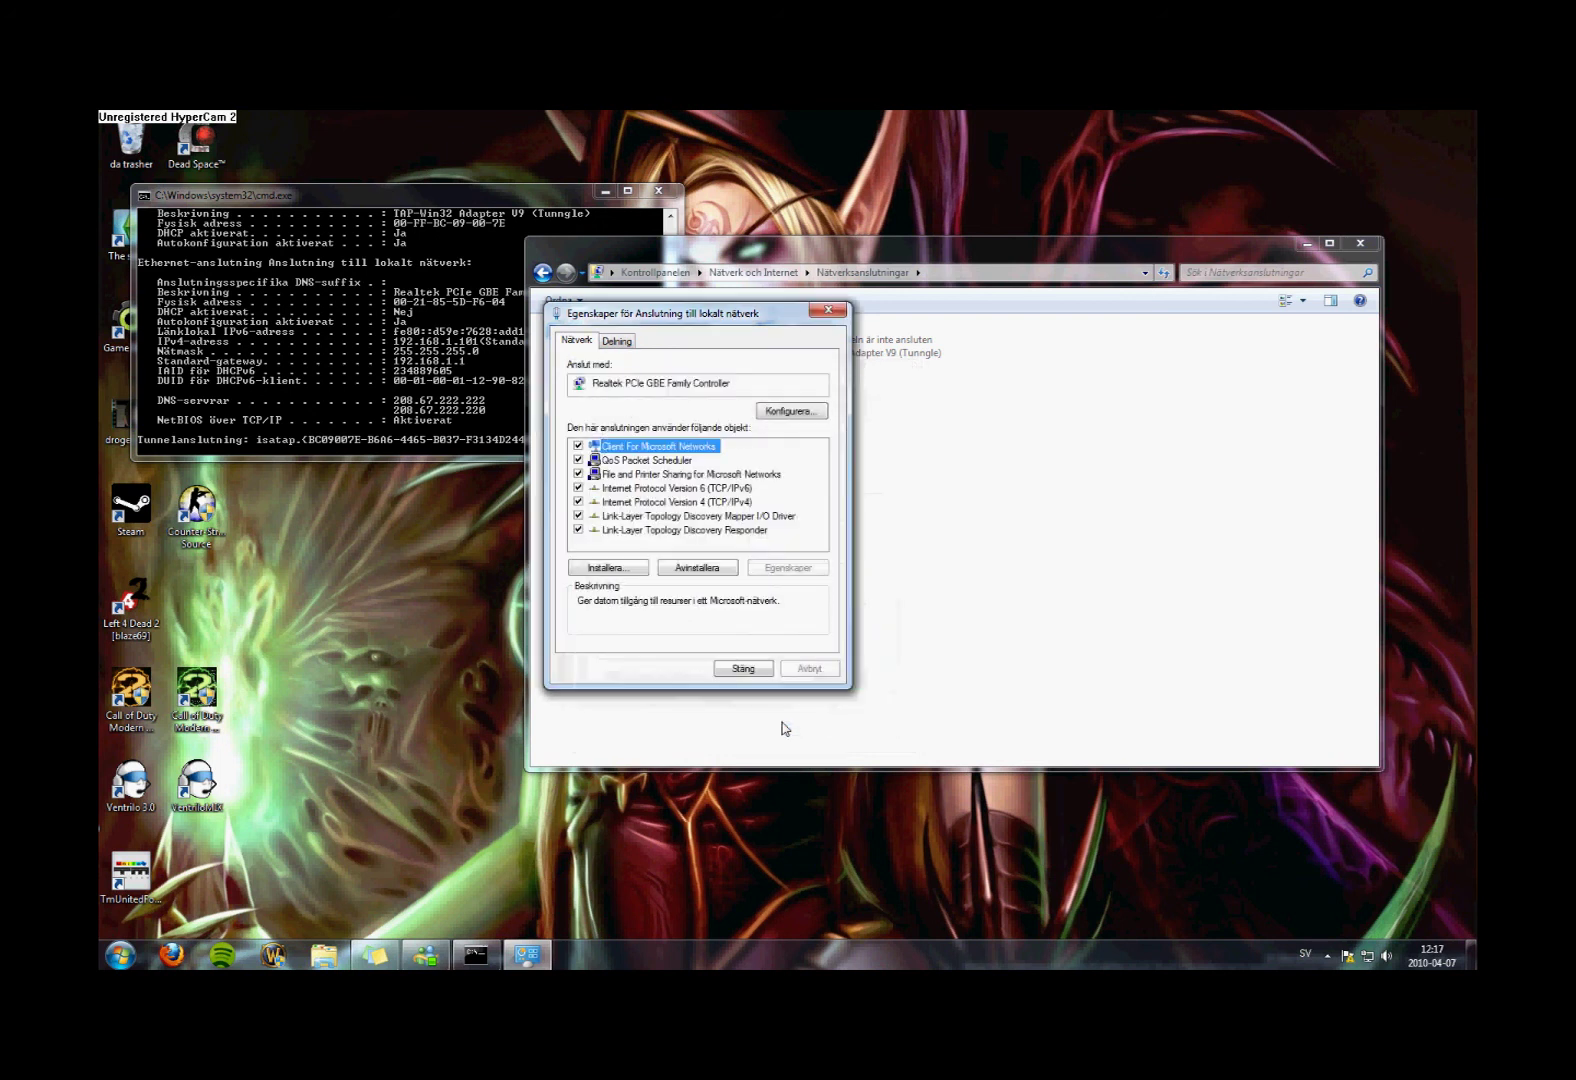
# Close the connection properties dialog and the Network Connections window
pyautogui.moveTo(728, 326); pyautogui.dragTo(925, 424)
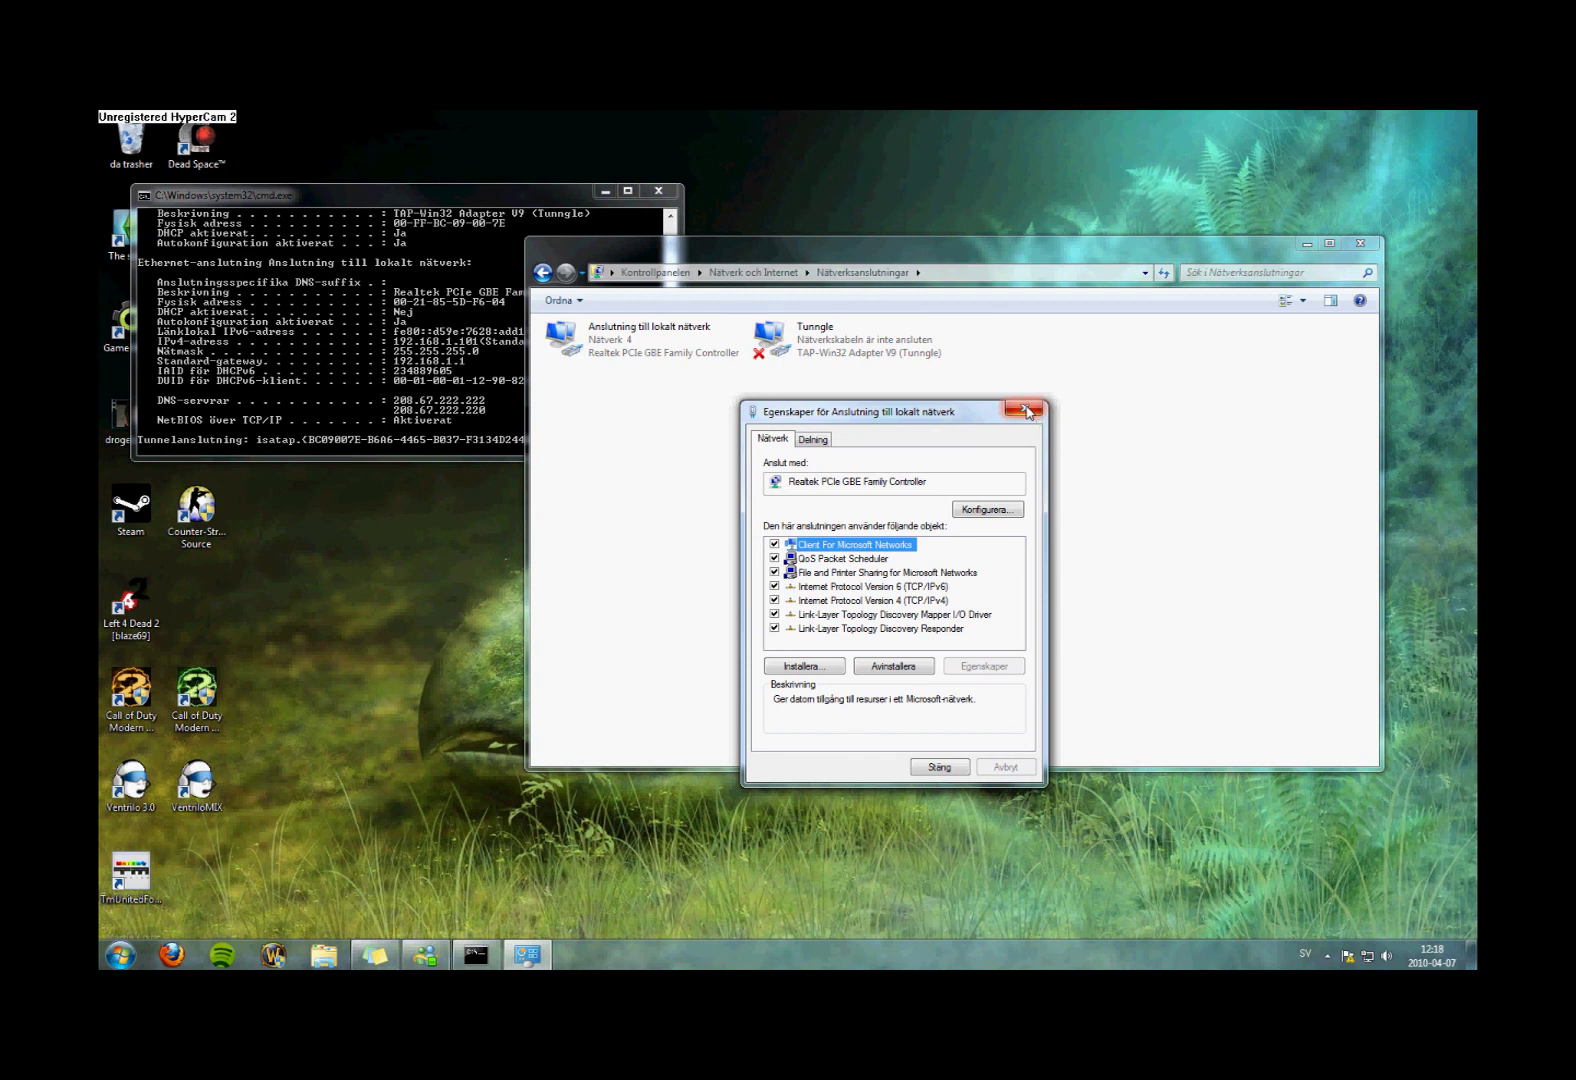
pyautogui.click(1026, 411)
pyautogui.click(1357, 245)
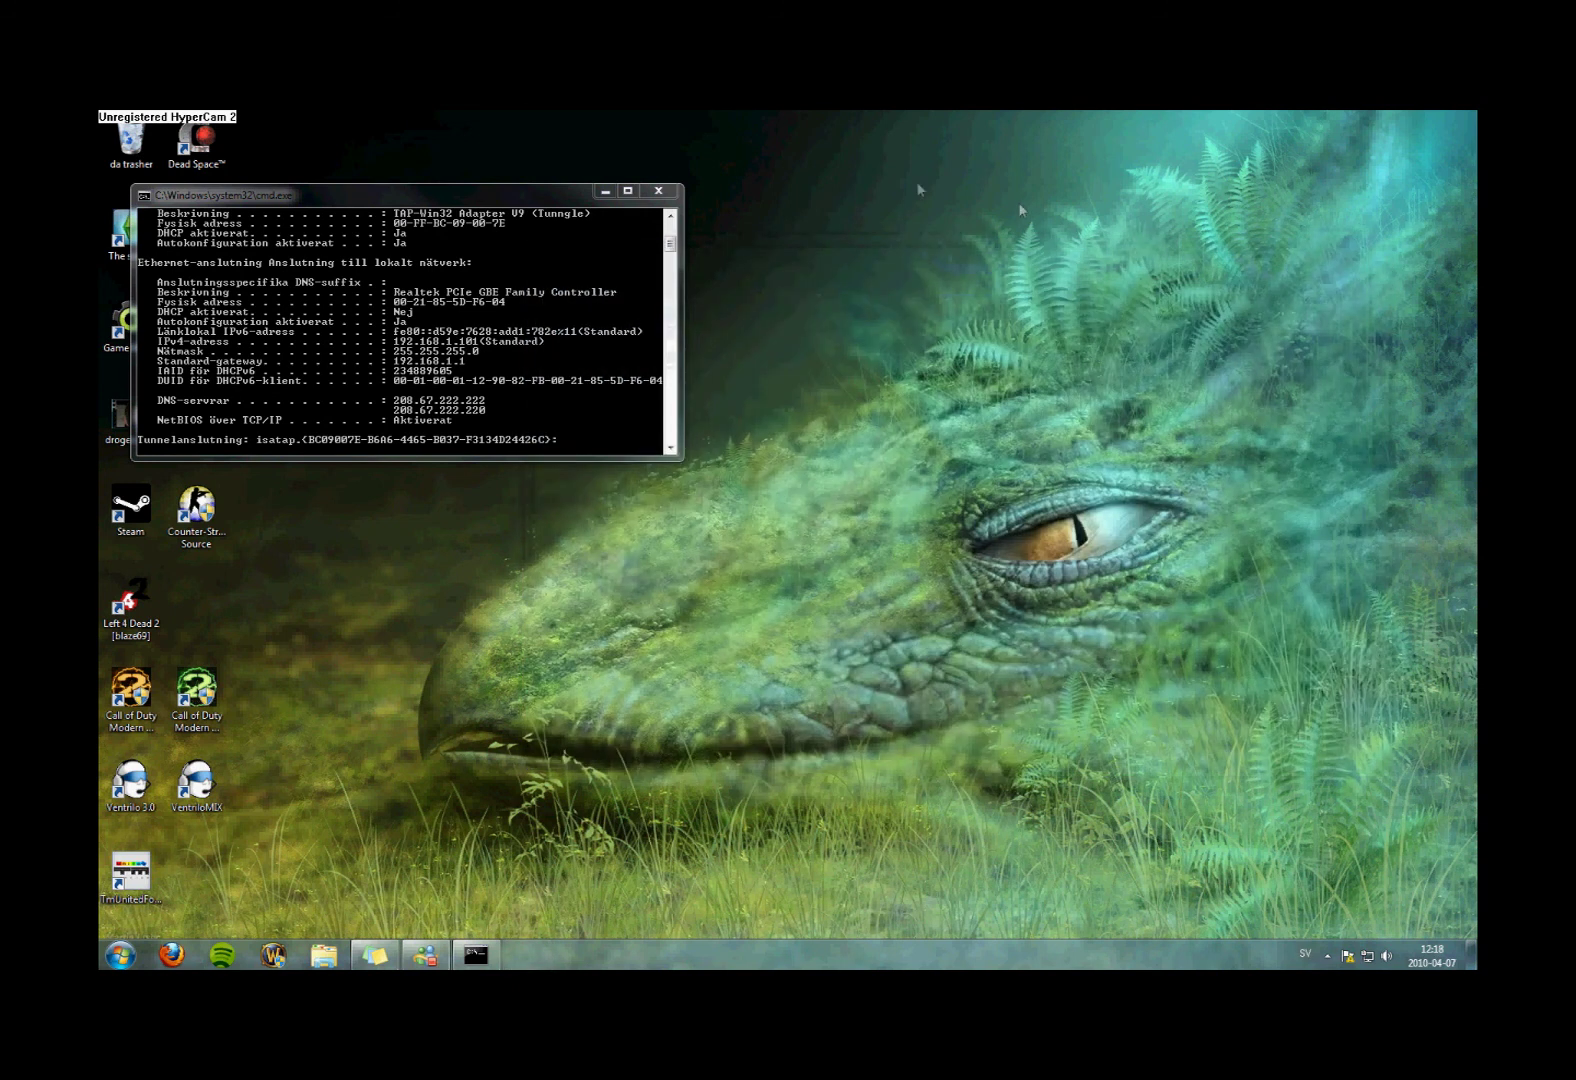